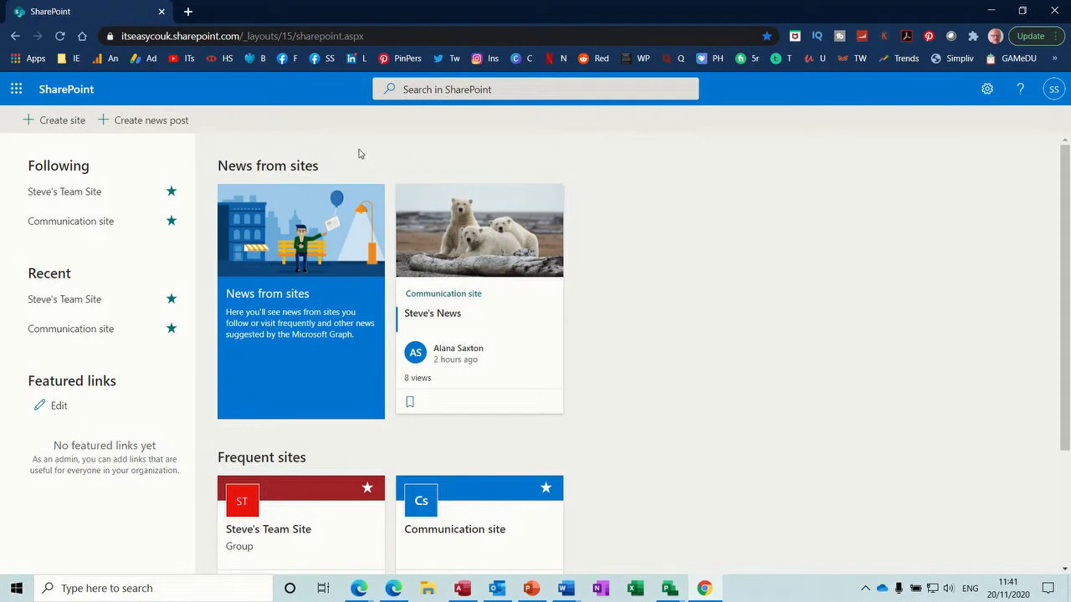
Step: Switch from SharePoint to Microsoft Forms using the app launcher
click(15, 92)
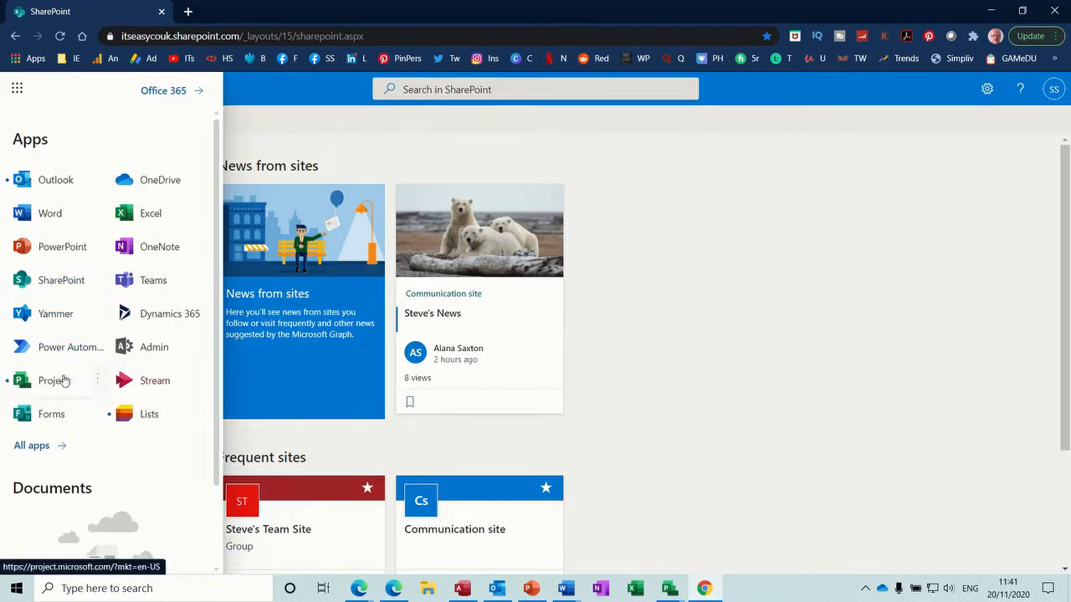
click(32, 418)
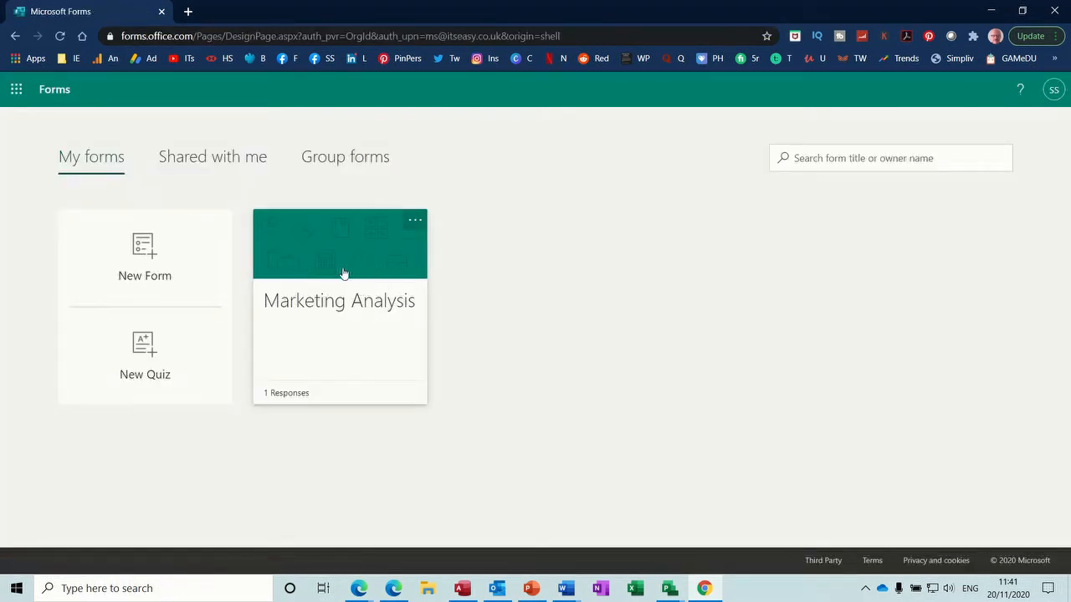
Step: Preview Marketing Analysis and tick Excel and Word for question 1, Access and Project for question 2
click(334, 302)
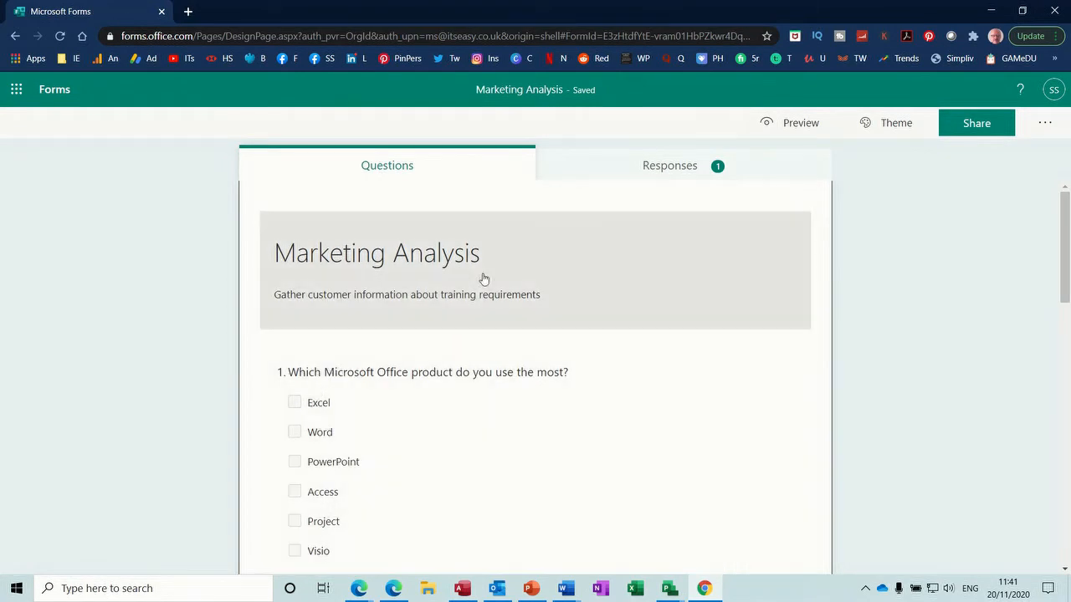
click(786, 126)
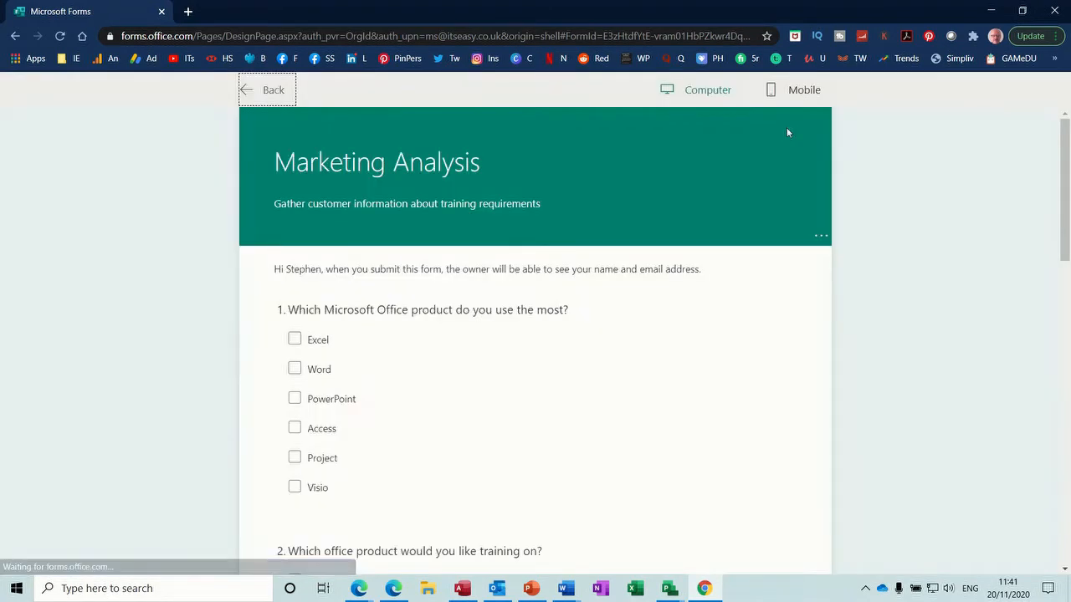
click(294, 339)
click(295, 368)
drag(1067, 174, 1067, 256)
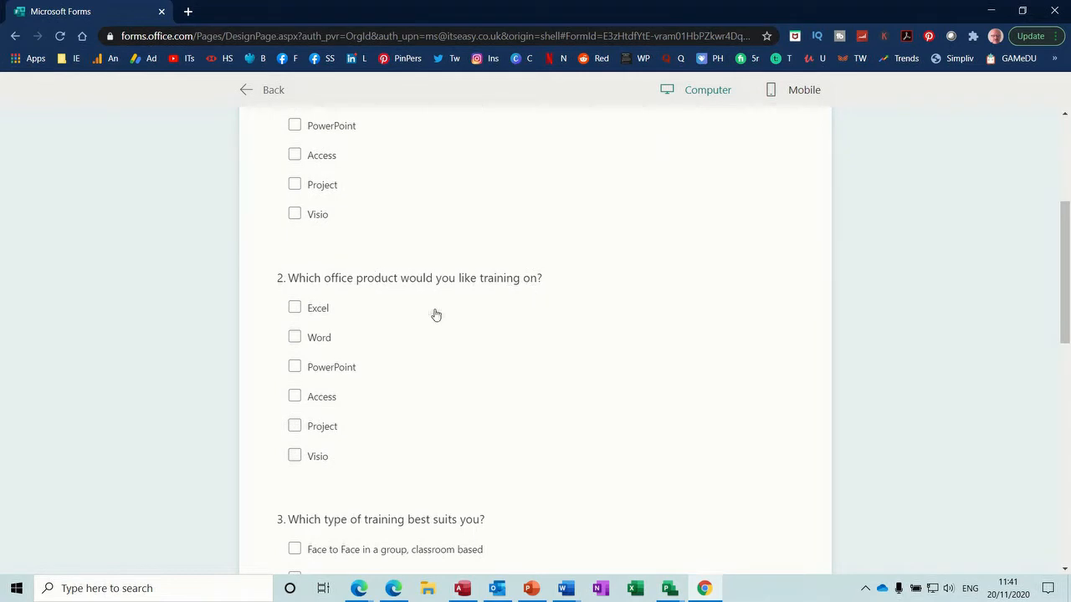
click(297, 398)
click(295, 425)
drag(1065, 242, 1065, 304)
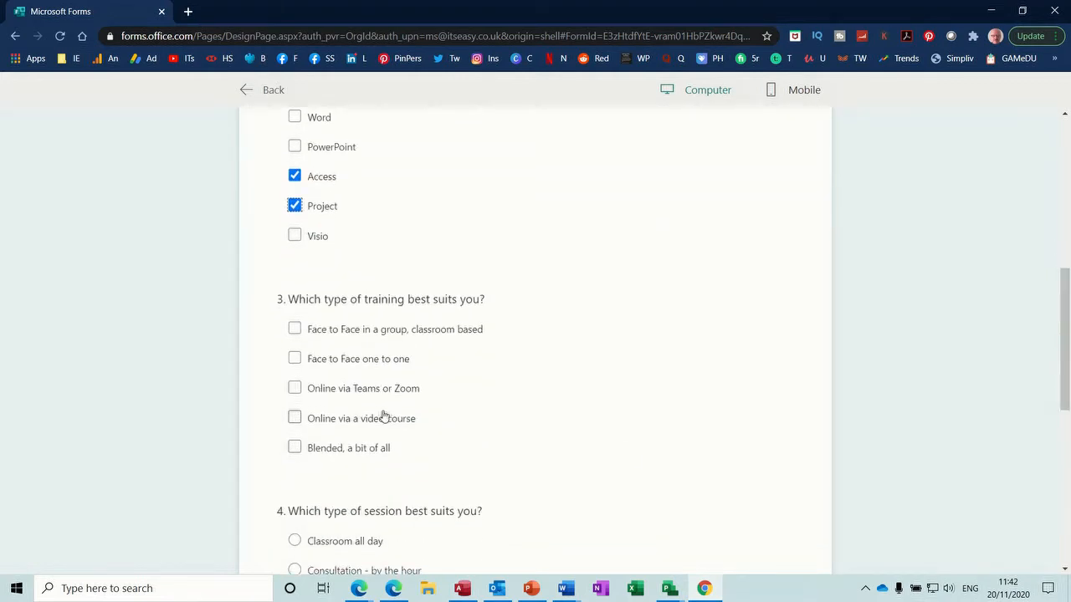
Step: Choose Face to Face one to one and Consultation - by the hour, and enter company name ITs Easy
click(296, 360)
drag(1066, 322, 1066, 382)
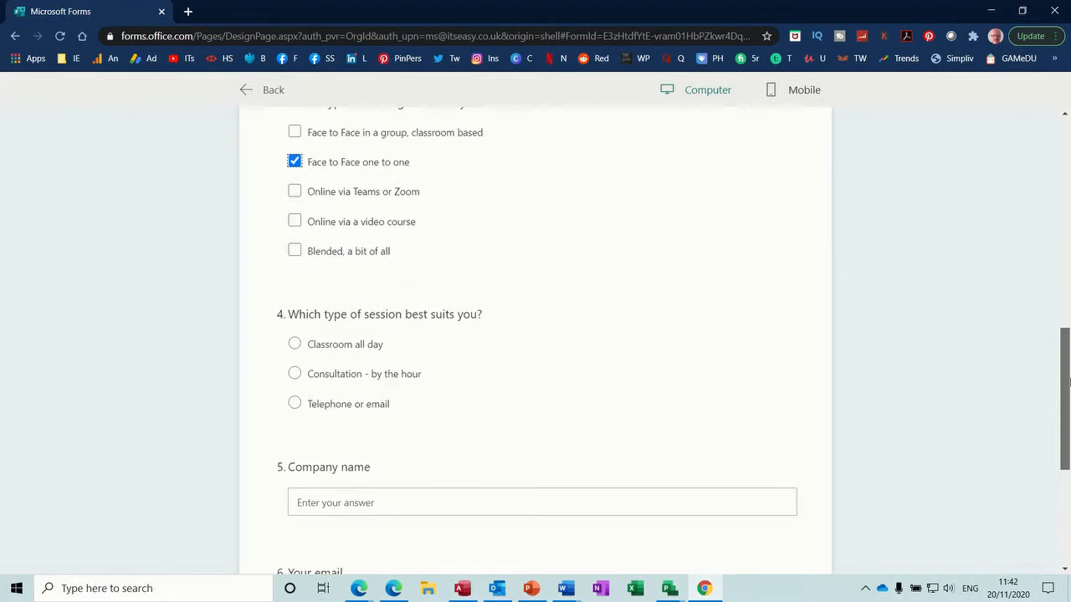
click(296, 374)
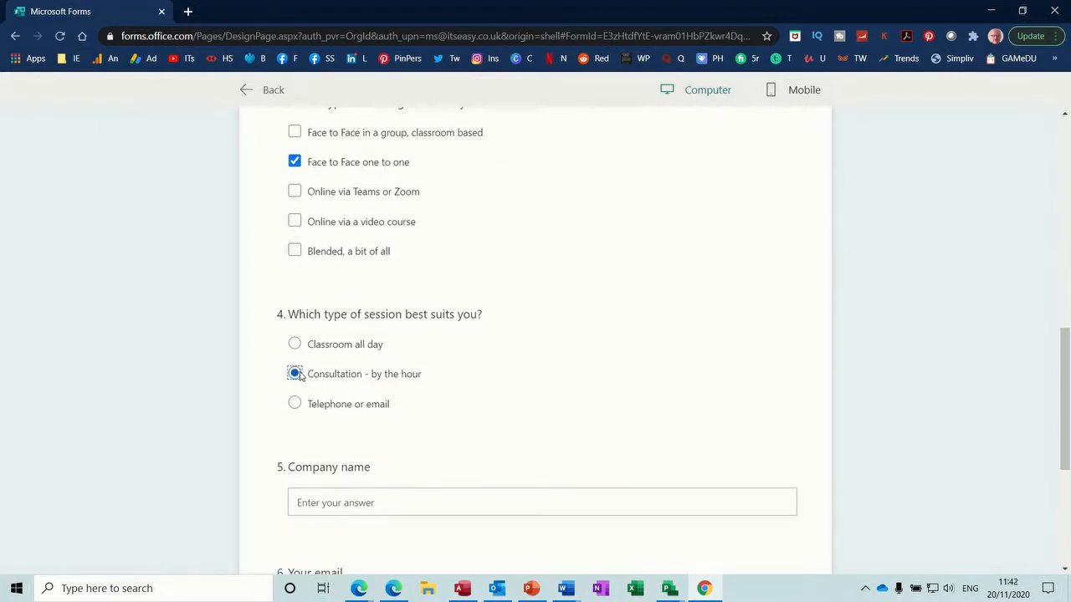
click(296, 348)
click(295, 374)
click(431, 500)
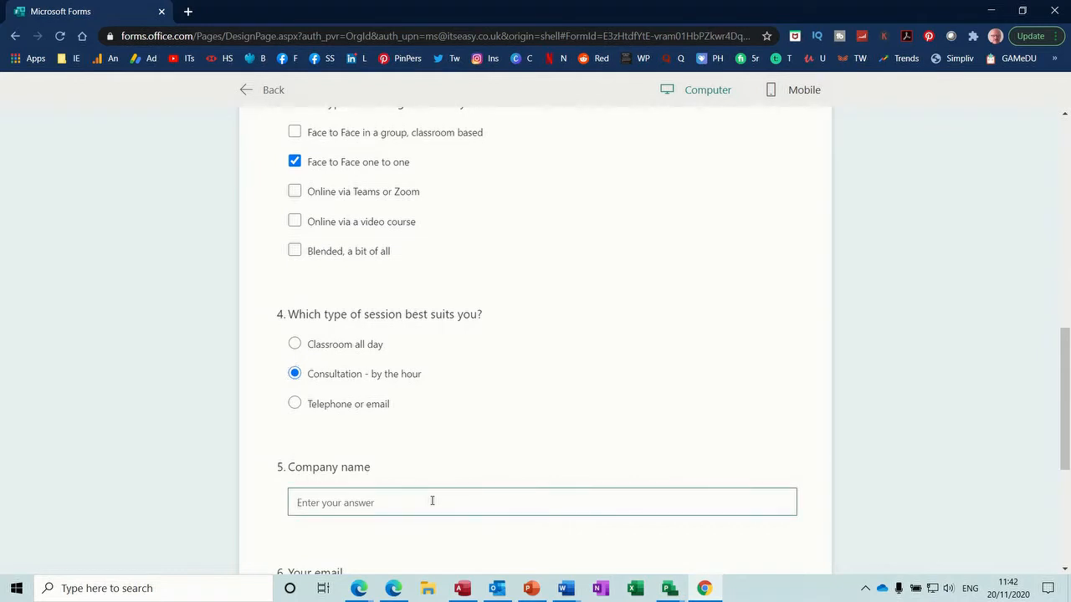
text(ITs  Easy)
scroll(1064, 393, down, 2)
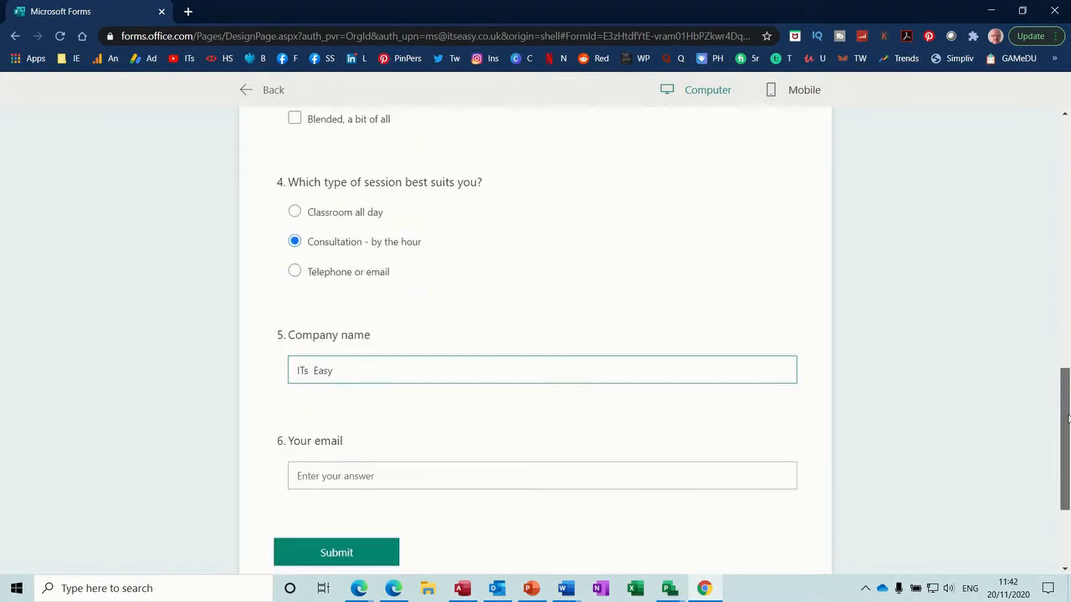
Step: Fill in the respondent's e-mail address and submit the test response
click(425, 450)
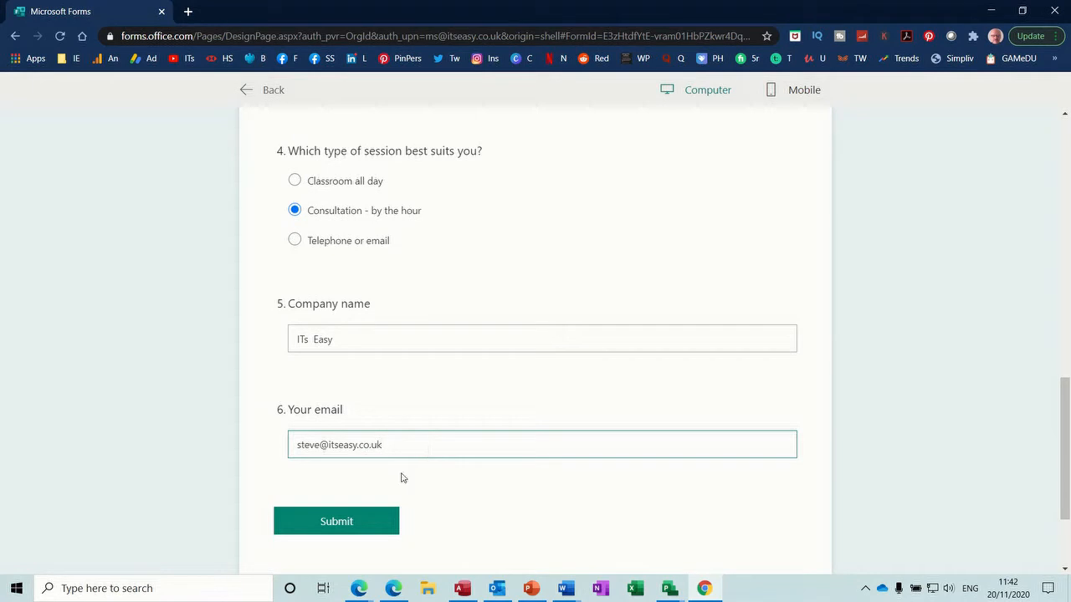
click(360, 522)
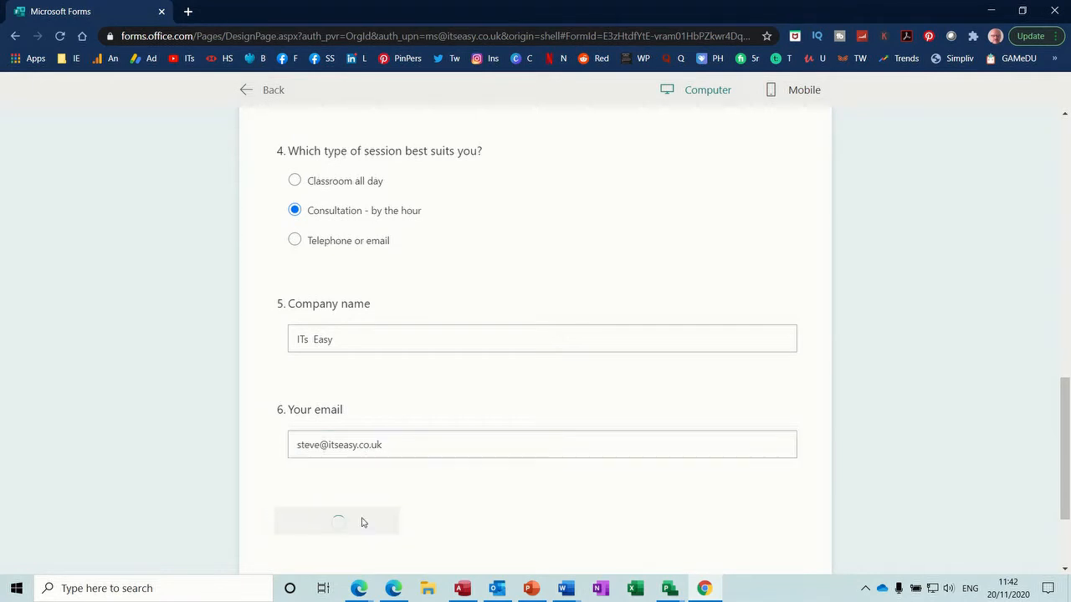
drag(1066, 407, 1058, 137)
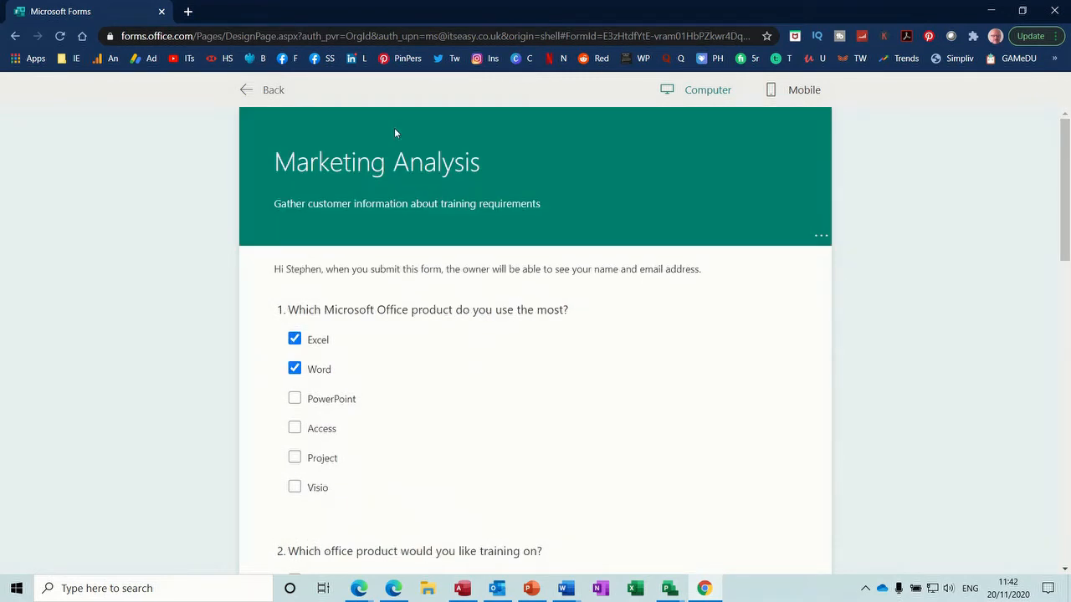
Step: Leave the preview and go to the team site's home page in SharePoint
click(246, 90)
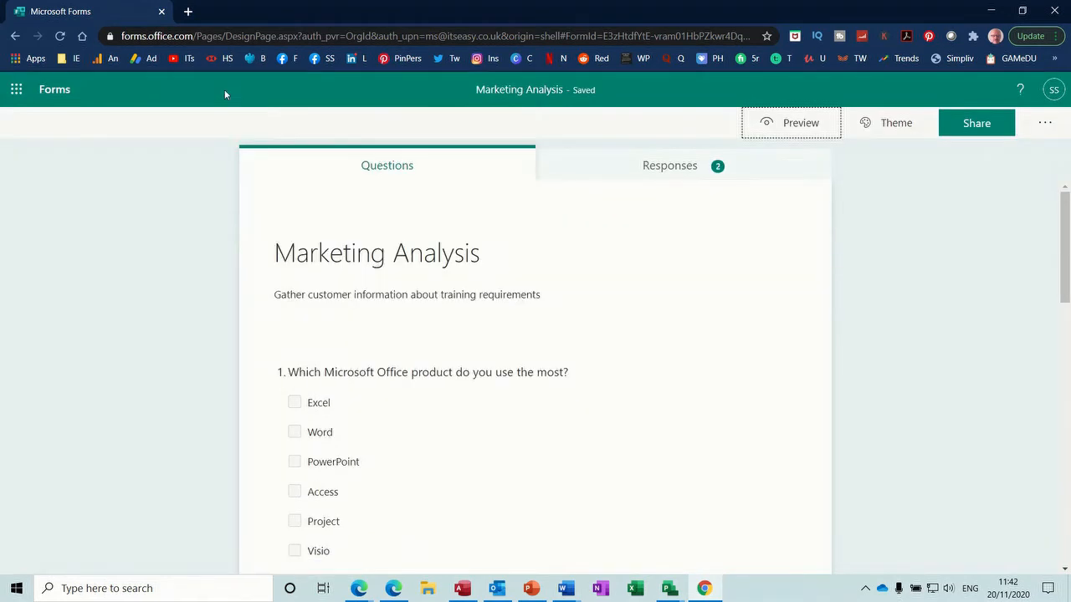
click(16, 89)
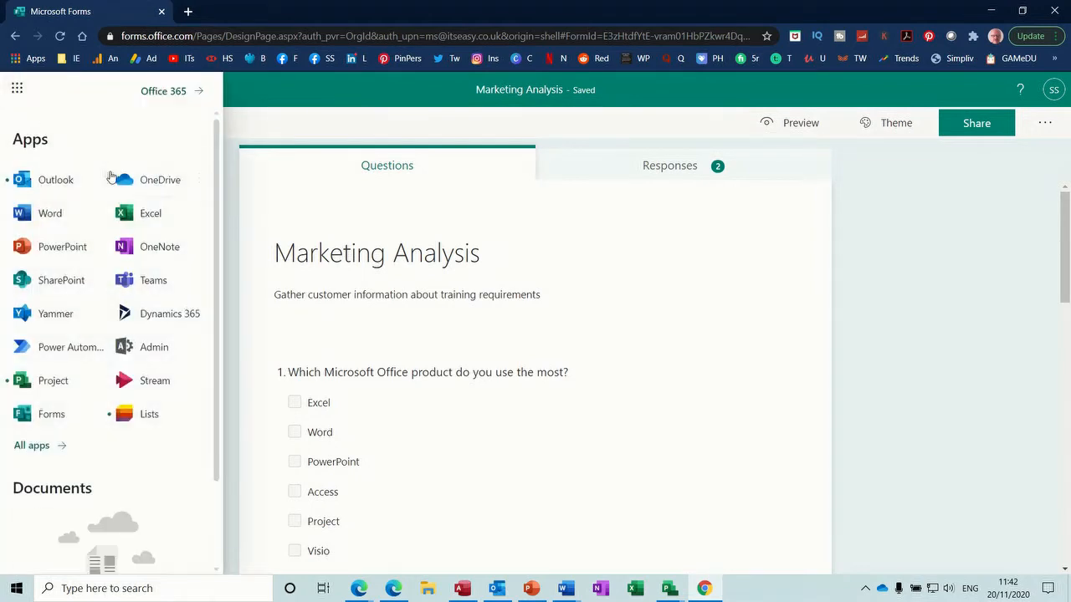
click(59, 282)
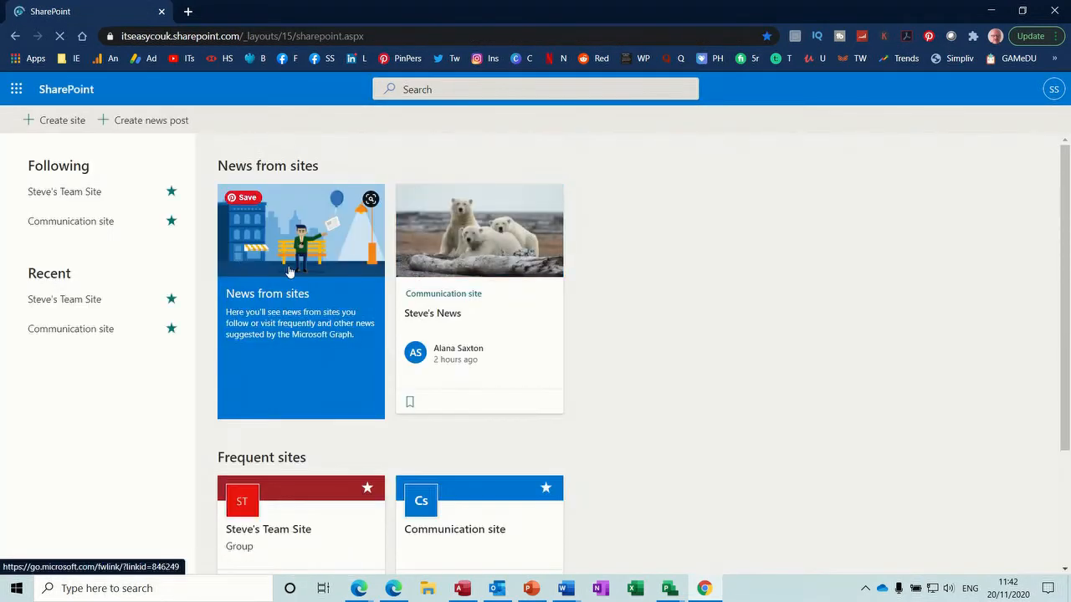
click(308, 543)
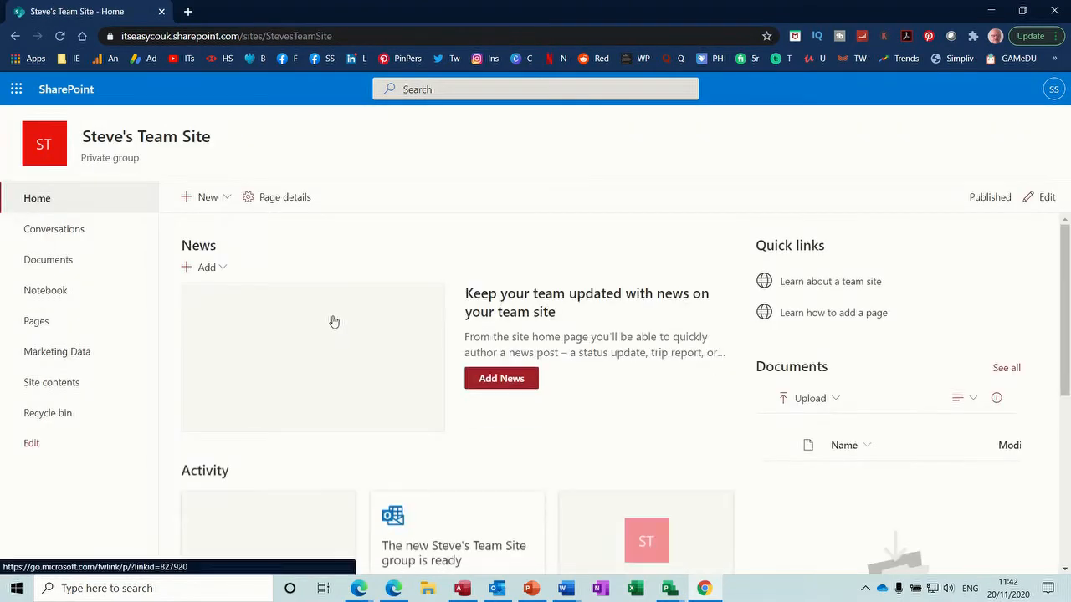
Step: Open the Marketing Data list from Site contents to see the new ITs Easy row
click(79, 383)
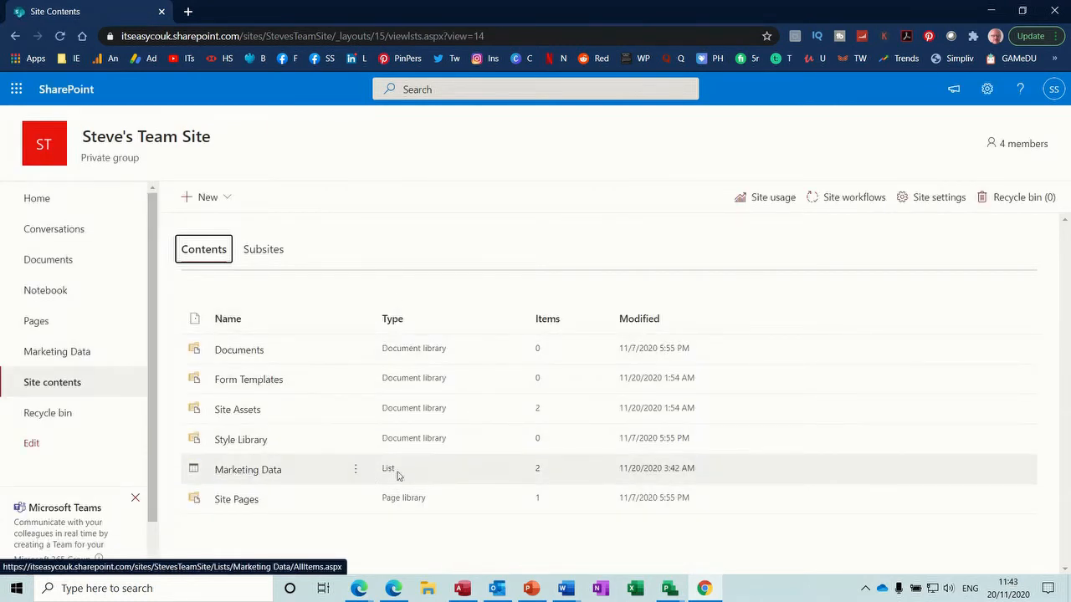
click(246, 473)
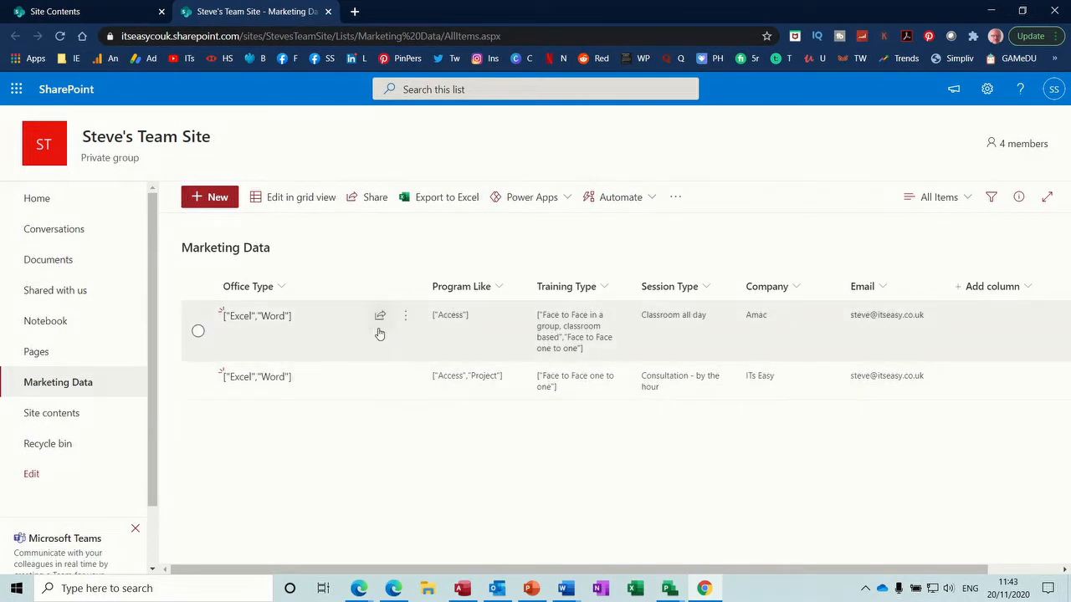
click(17, 91)
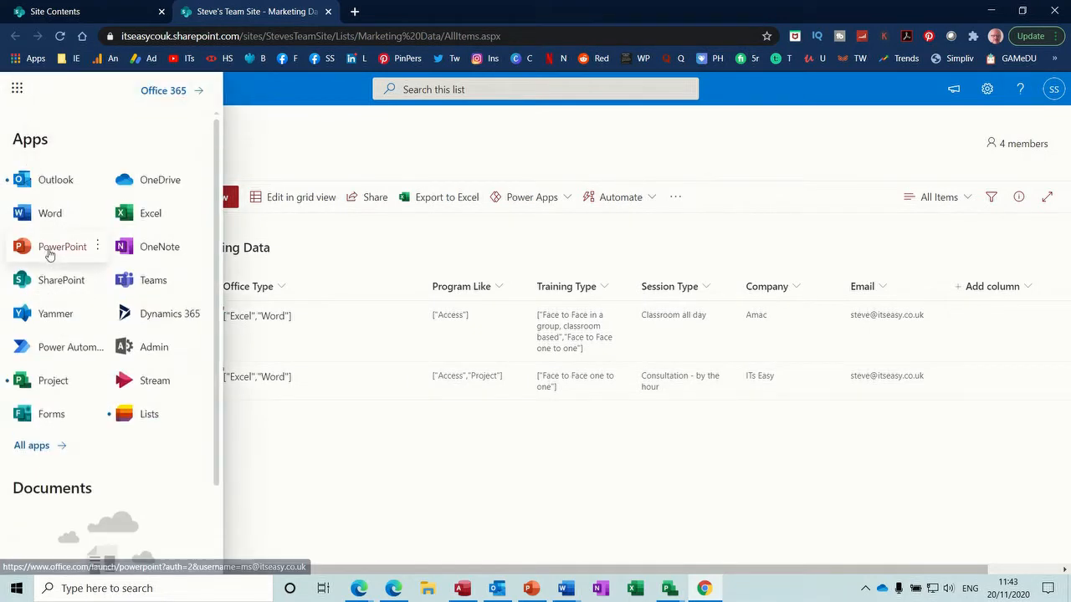
Step: Confirm in Power Automate that the Market Analysis data to sharepoint flow's latest run succeeded
click(63, 353)
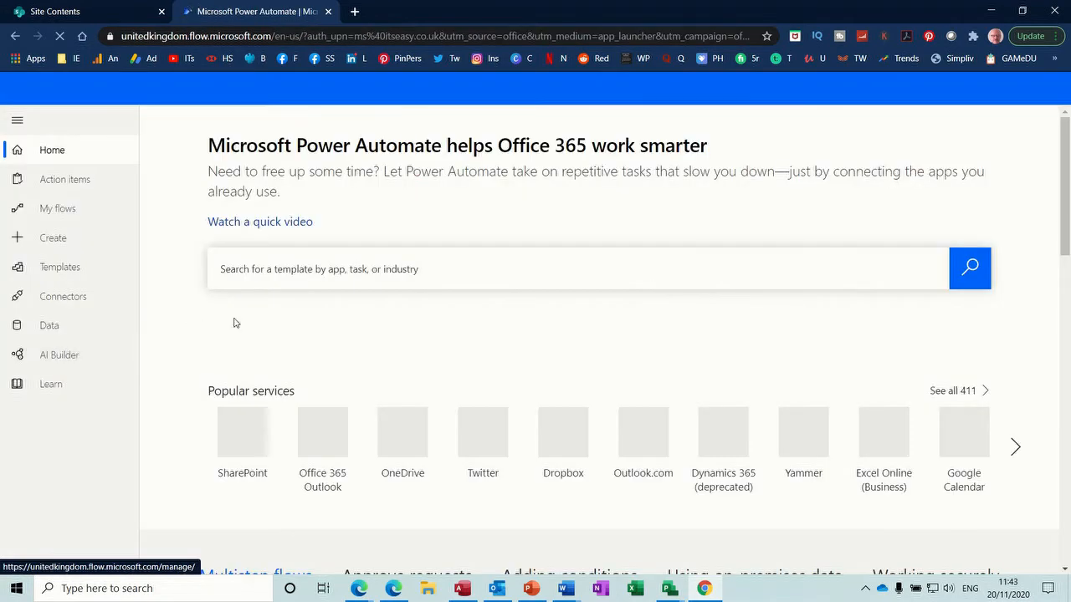
click(66, 210)
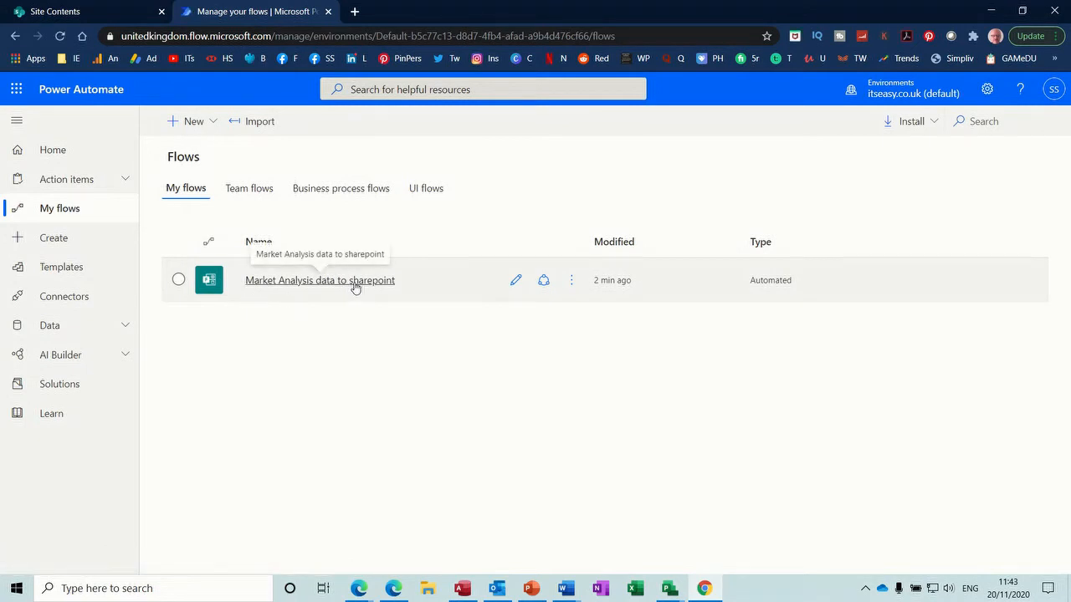
click(352, 282)
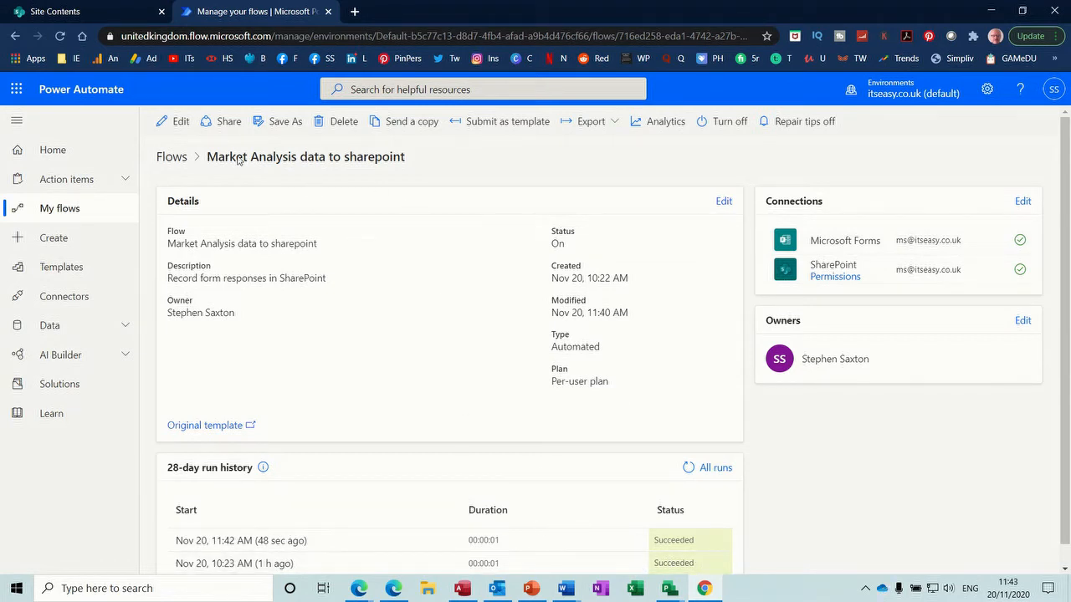
click(17, 91)
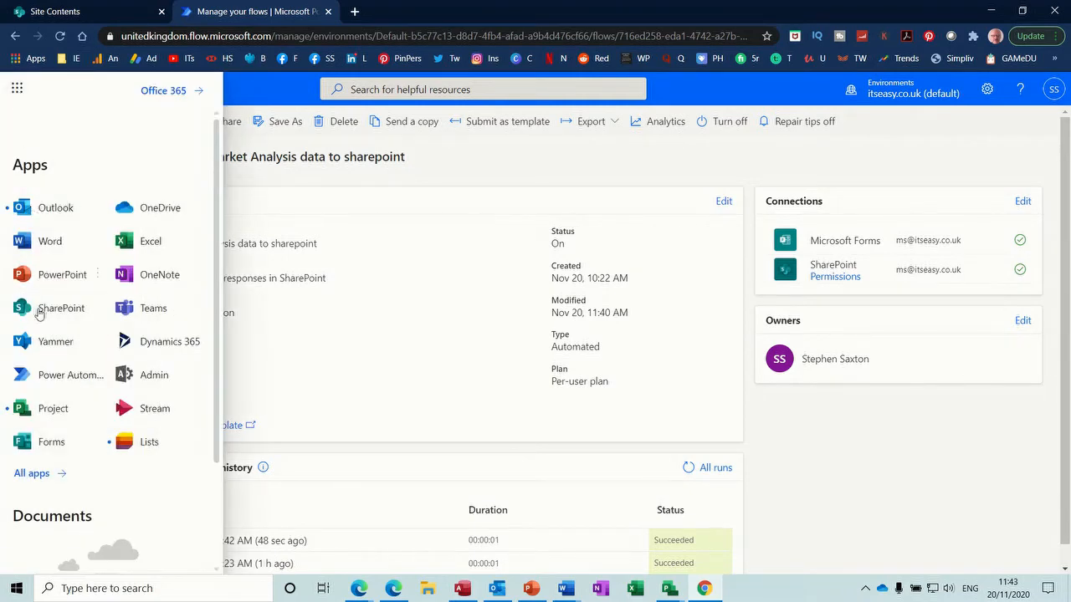
click(42, 441)
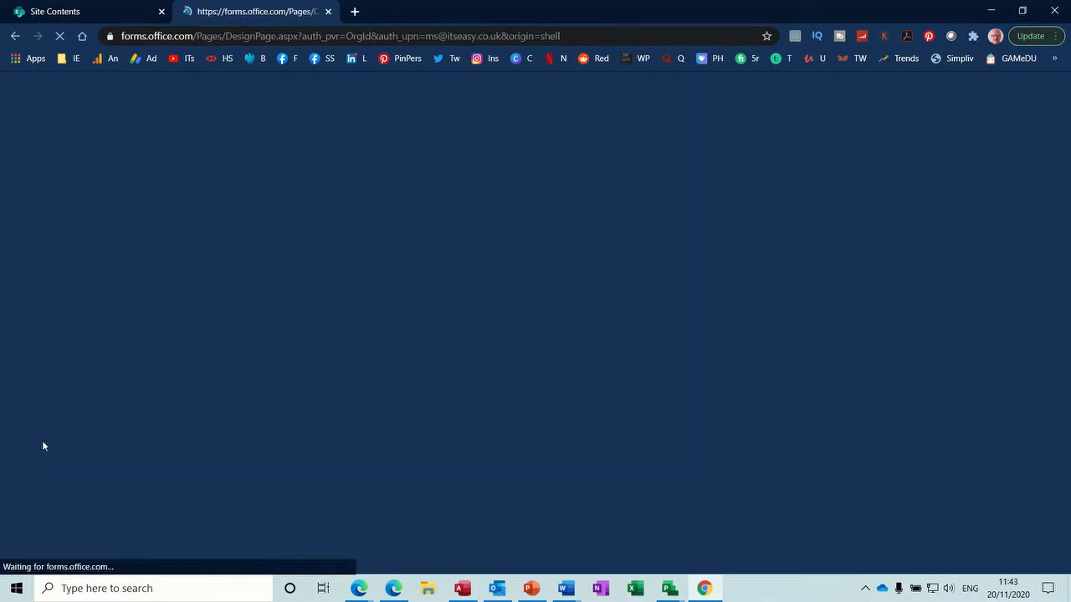
Step: Create a new blank form and title it General Knowledge
click(140, 256)
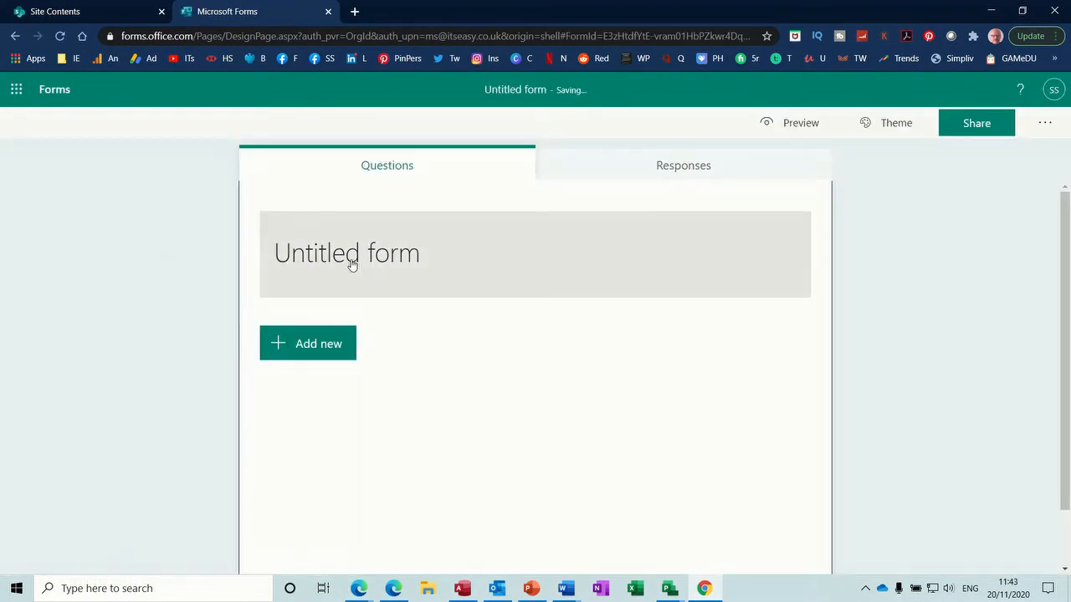
click(352, 264)
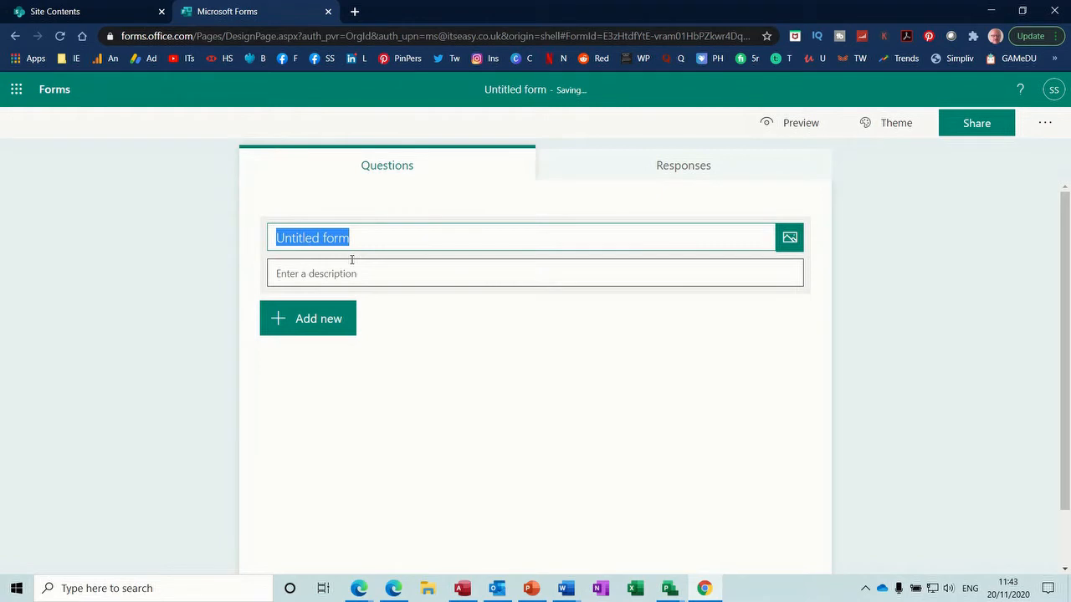
text(General Knowledge)
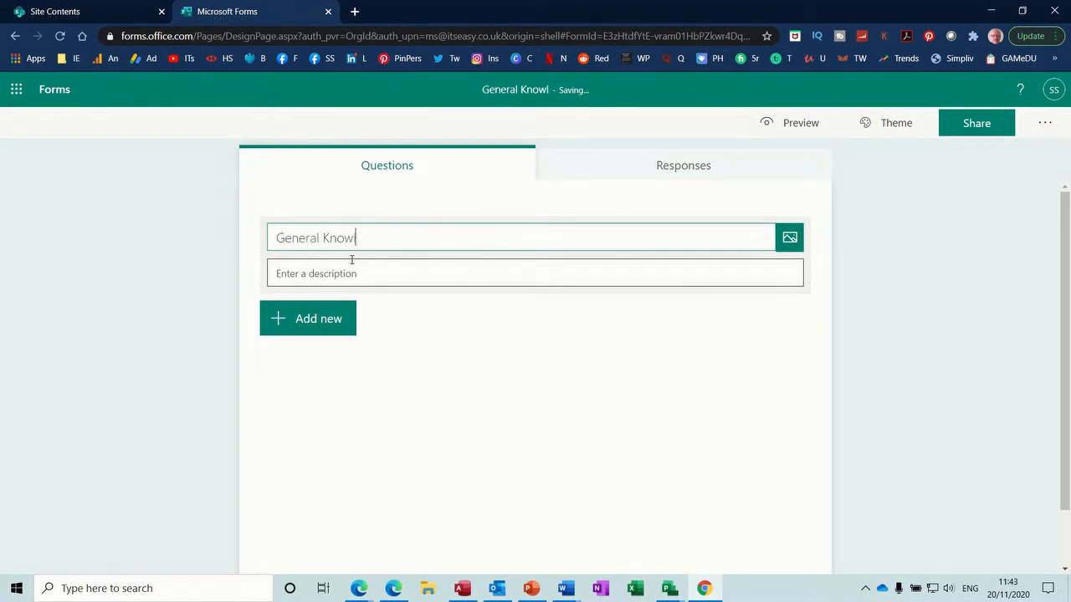
click(327, 323)
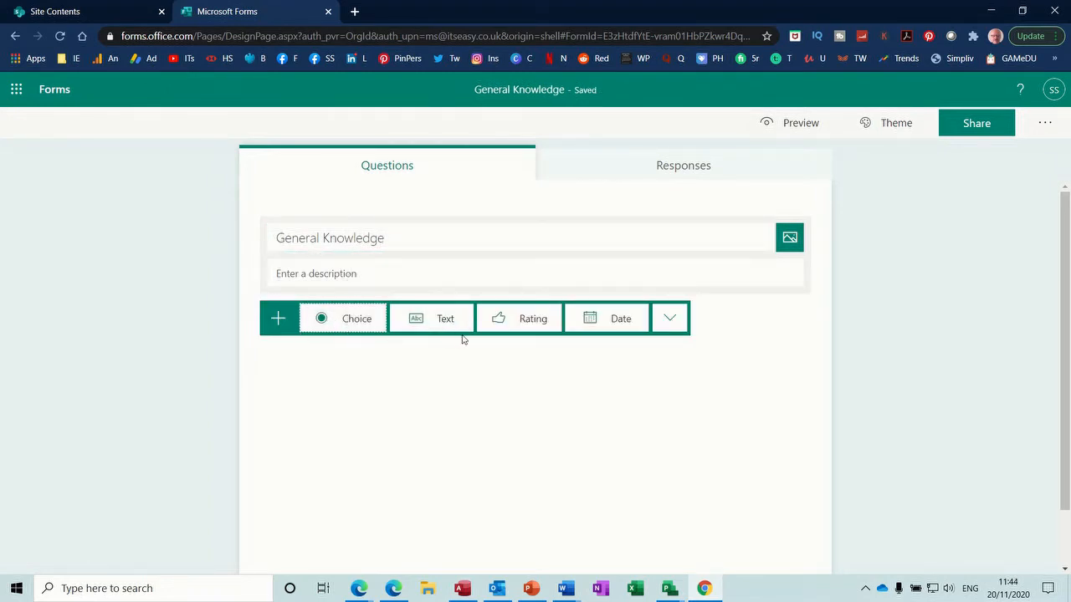
Step: Add choice question 'Which longest river in World' with options Nile and Amazon
click(354, 320)
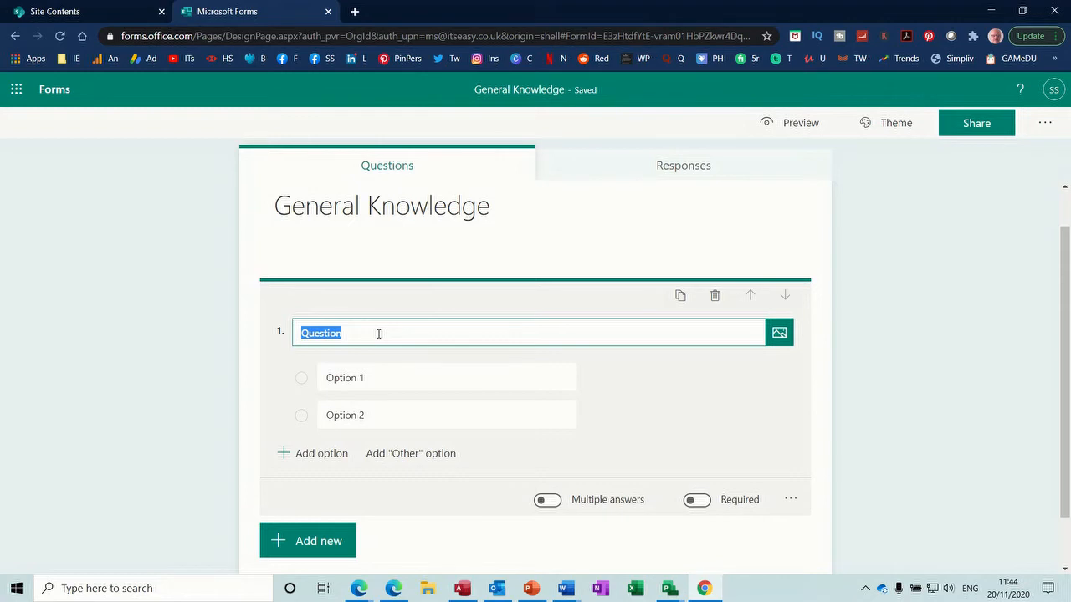
text(Which long)
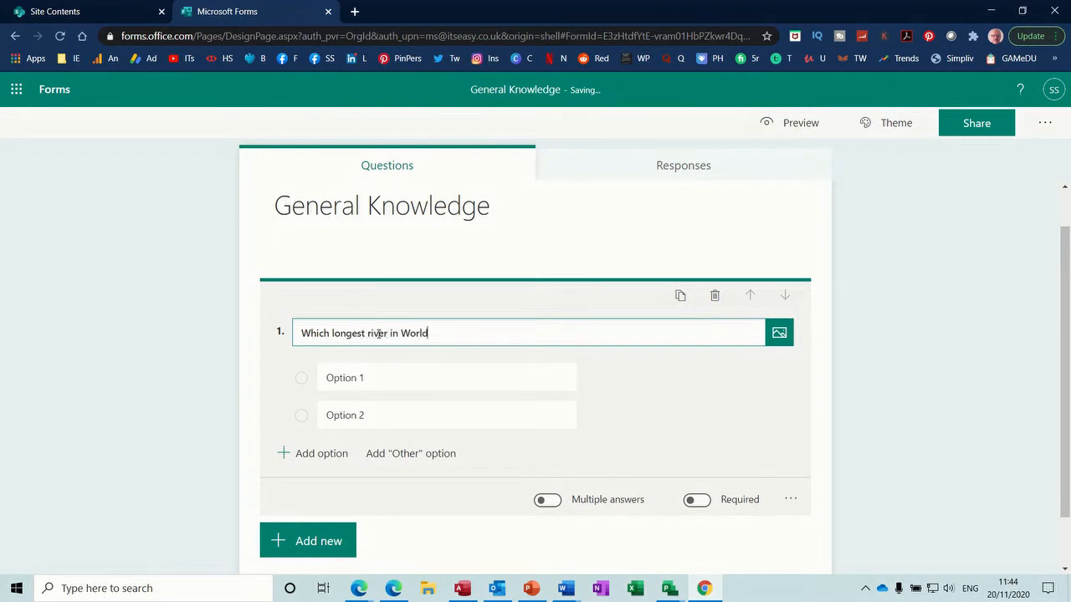
click(363, 378)
text(Ni)
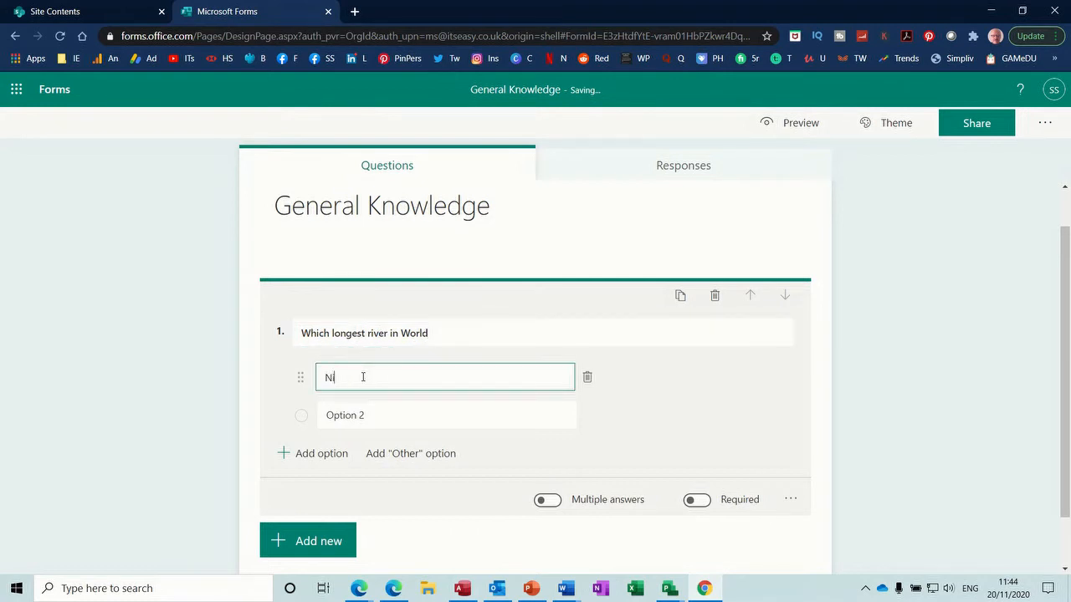
text(le)
click(351, 414)
text(Amazon)
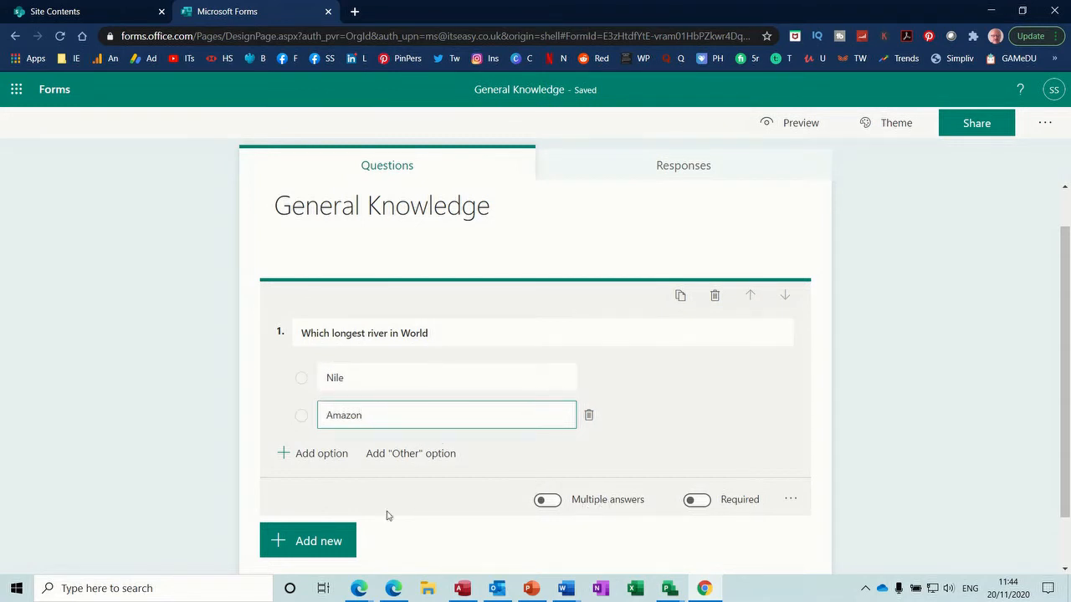
click(324, 542)
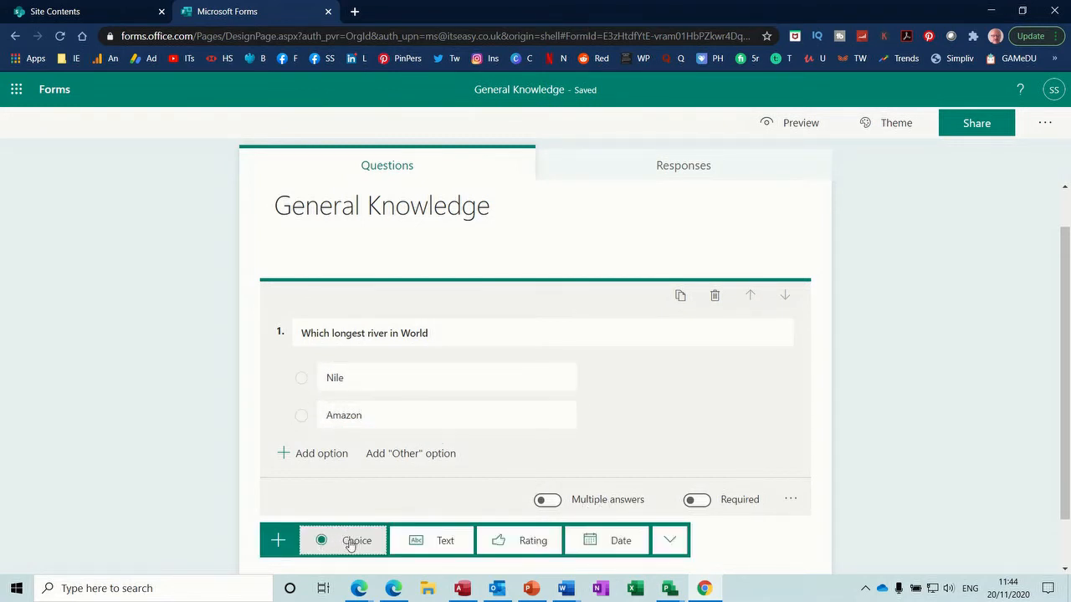
click(353, 541)
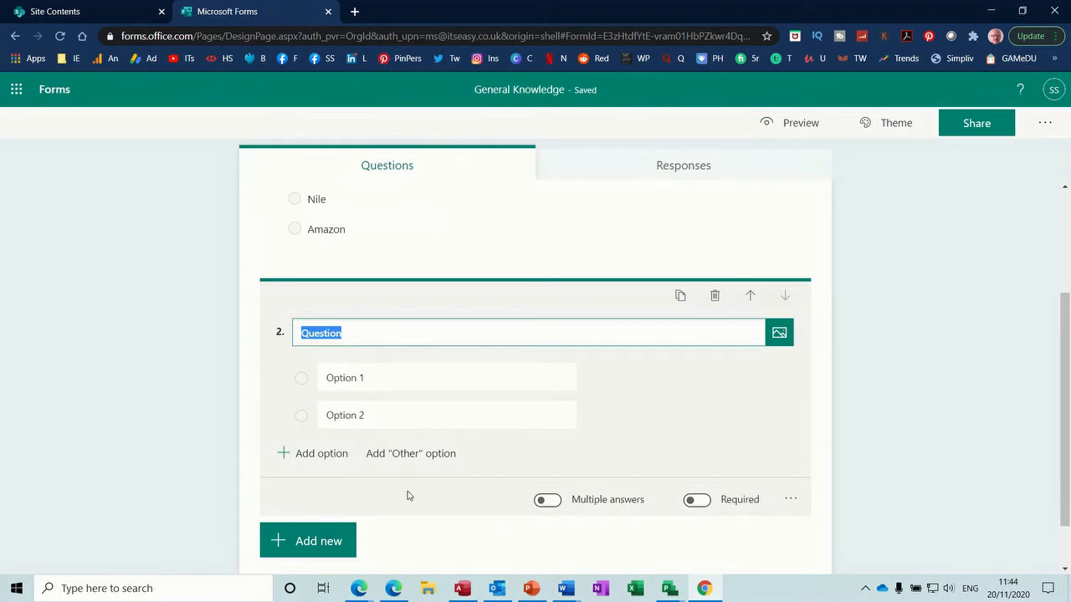
Step: Title question 2 'Highest Mountain' with answer options Everest and Etna
text(Whihc)
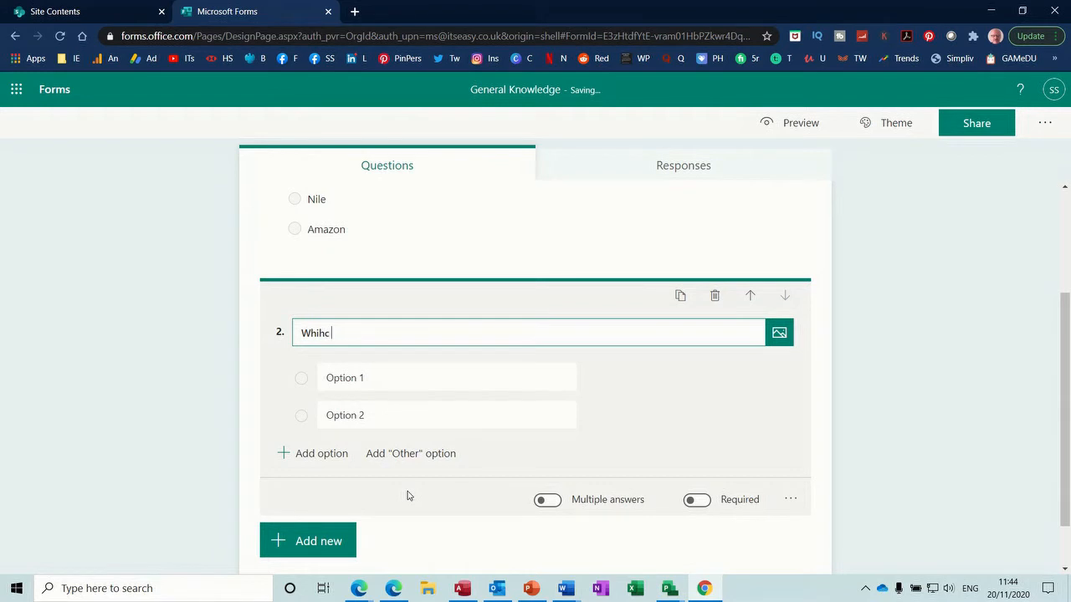
key(BackSpace)
key(BackSpace)
key(BackSpace)
text(Highe)
click(336, 378)
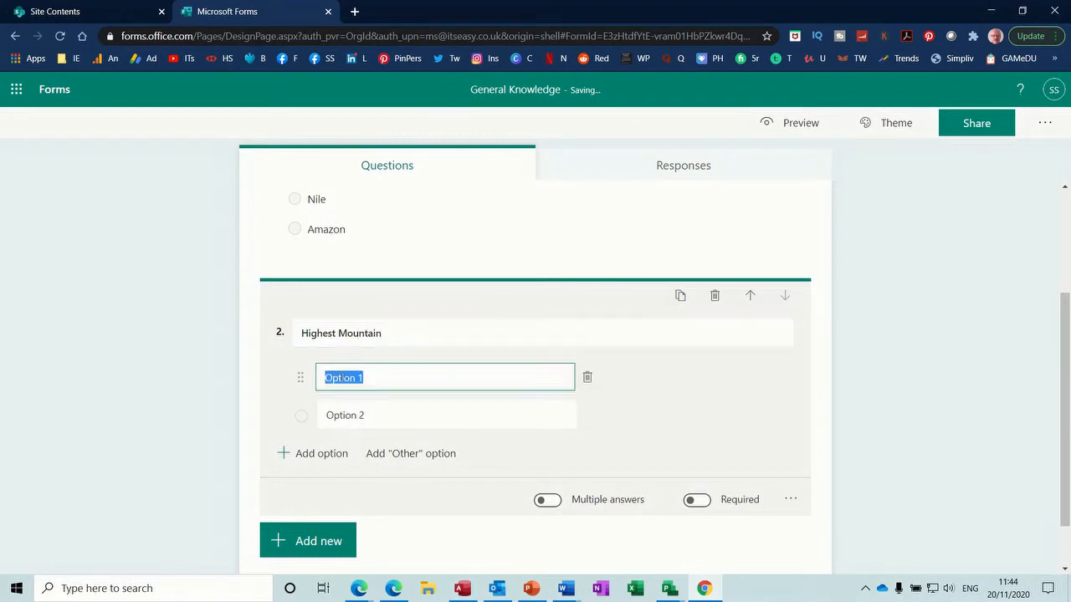
text(Everest)
click(338, 413)
text(E)
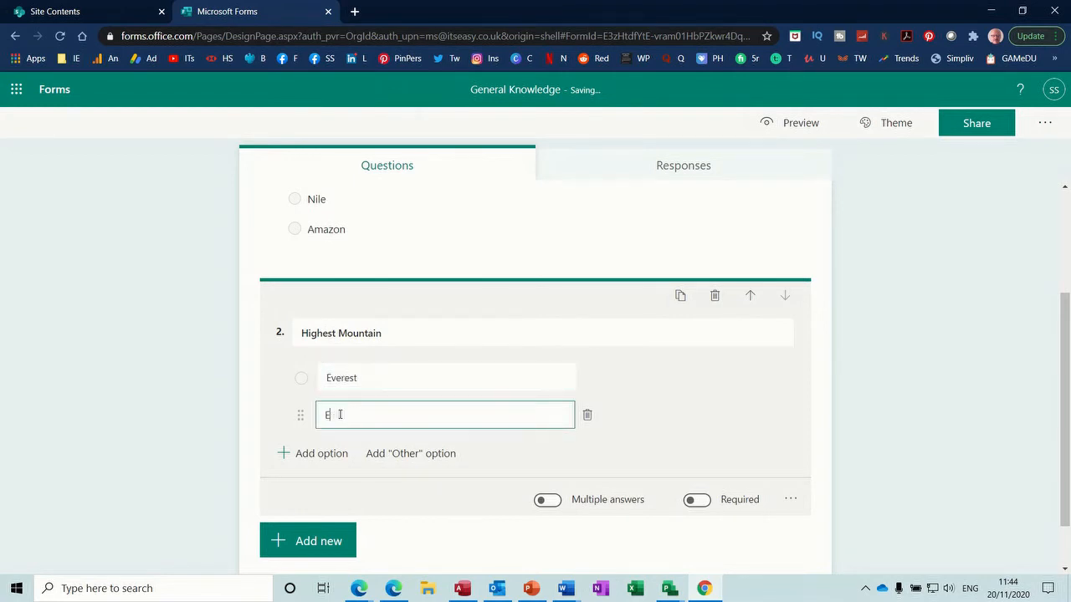
text(tna)
click(319, 541)
Step: Add choice question 3 'Capital of Germany' with options Bonn and Berlin
click(320, 541)
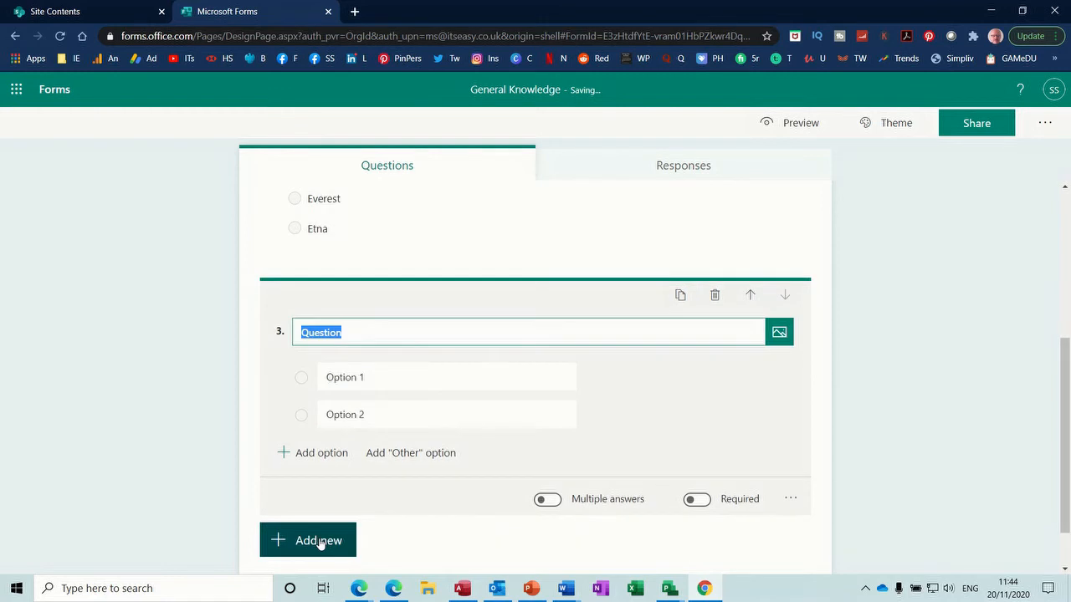
text(Capital of germany)
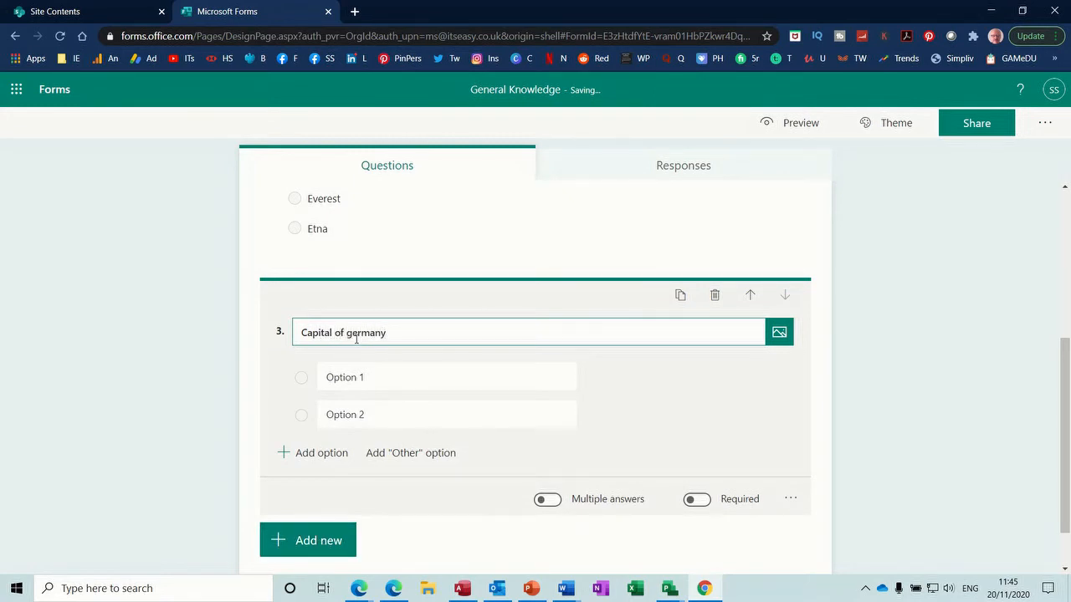
key(BackSpace)
text(G)
click(342, 368)
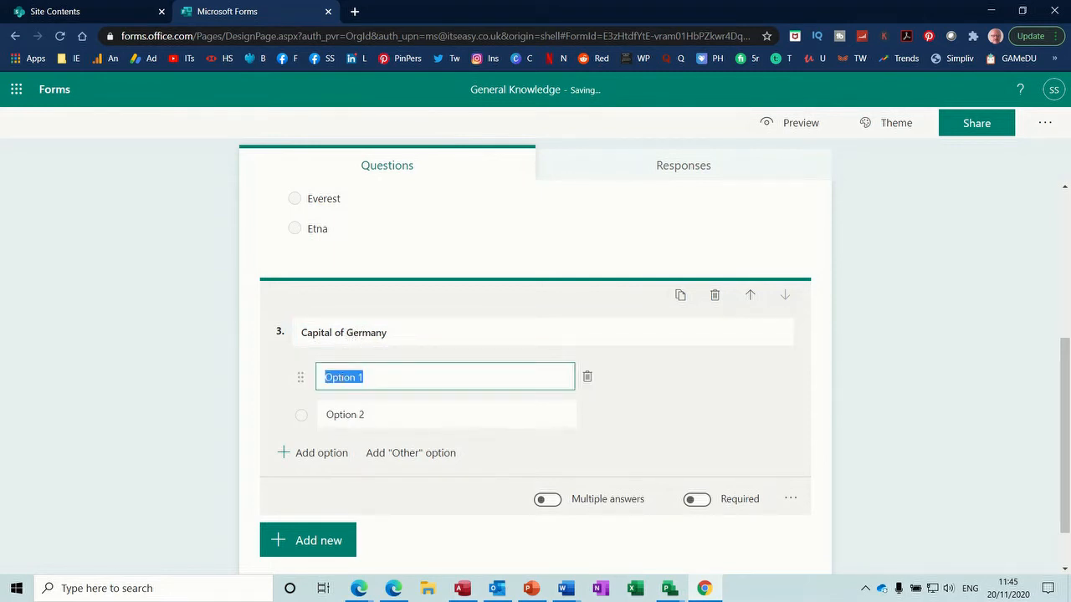
text(Bonn)
click(341, 415)
text(Be)
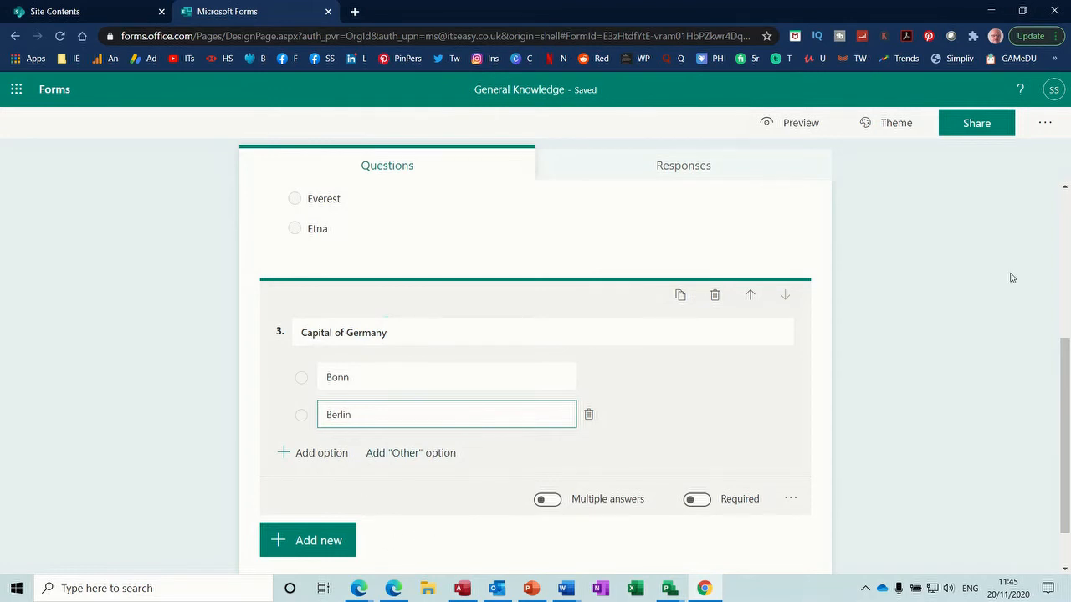
Step: Check the General Knowledge form's zero responses and preview it, then return to editing
drag(1064, 390, 1068, 242)
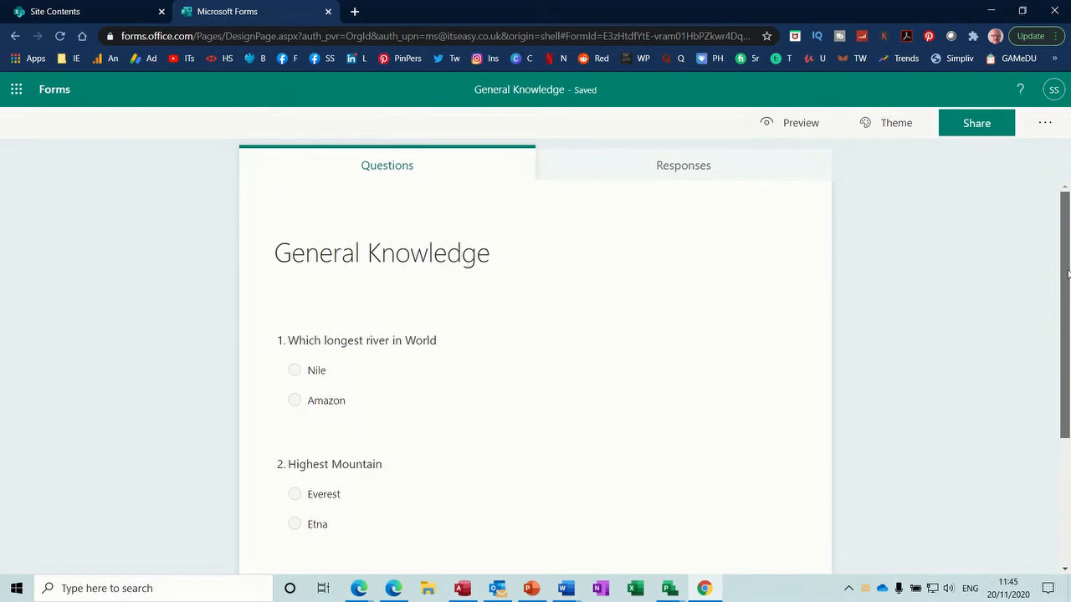
click(689, 168)
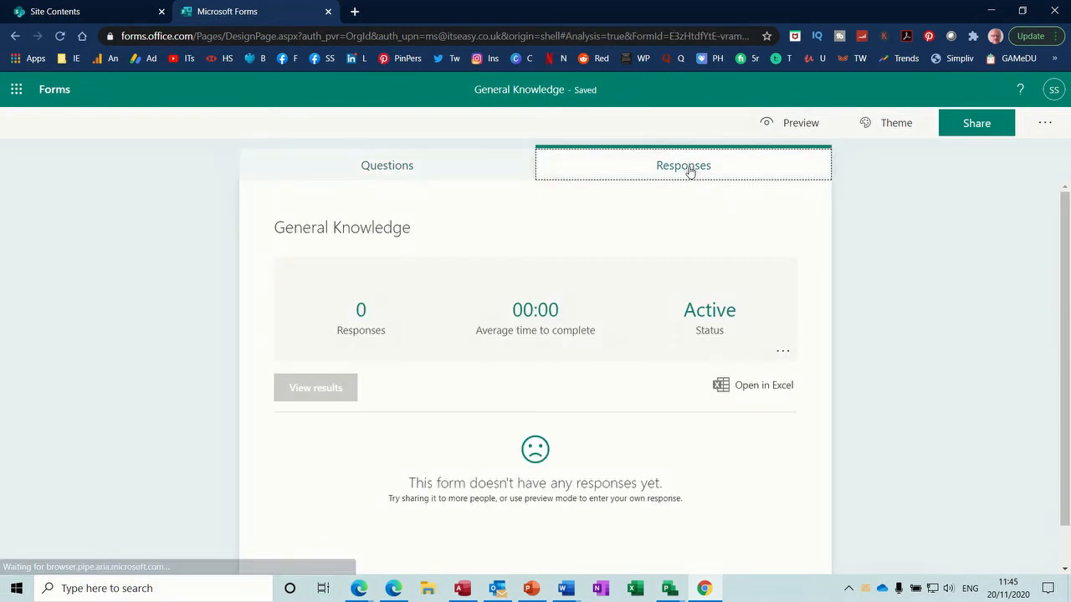
click(788, 127)
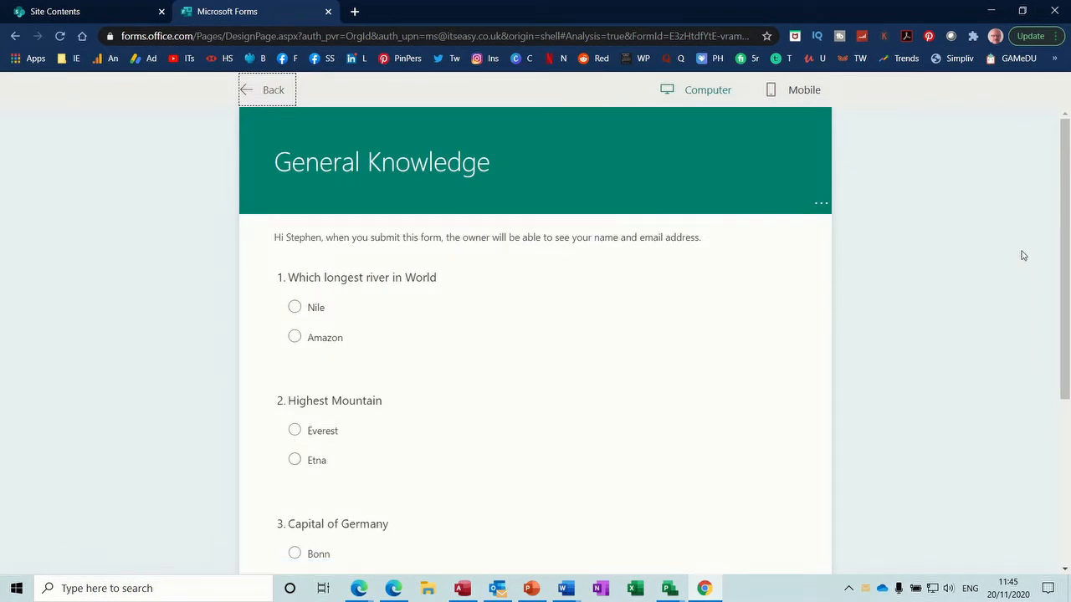
drag(1067, 237, 1069, 159)
click(244, 87)
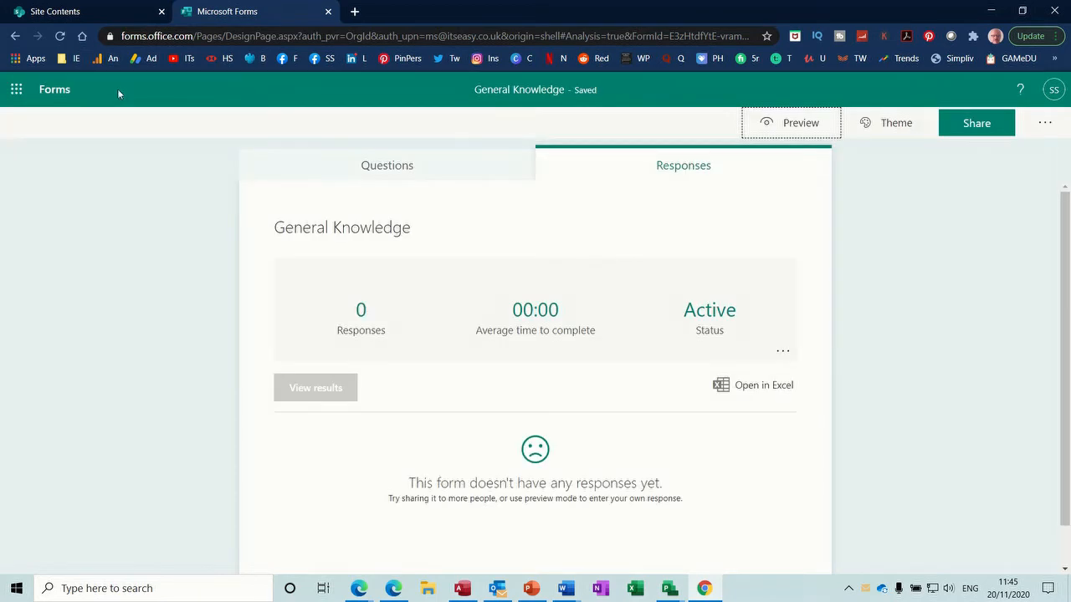
Step: Go to SharePoint via the app launcher and list the team site's new-item choices
click(16, 89)
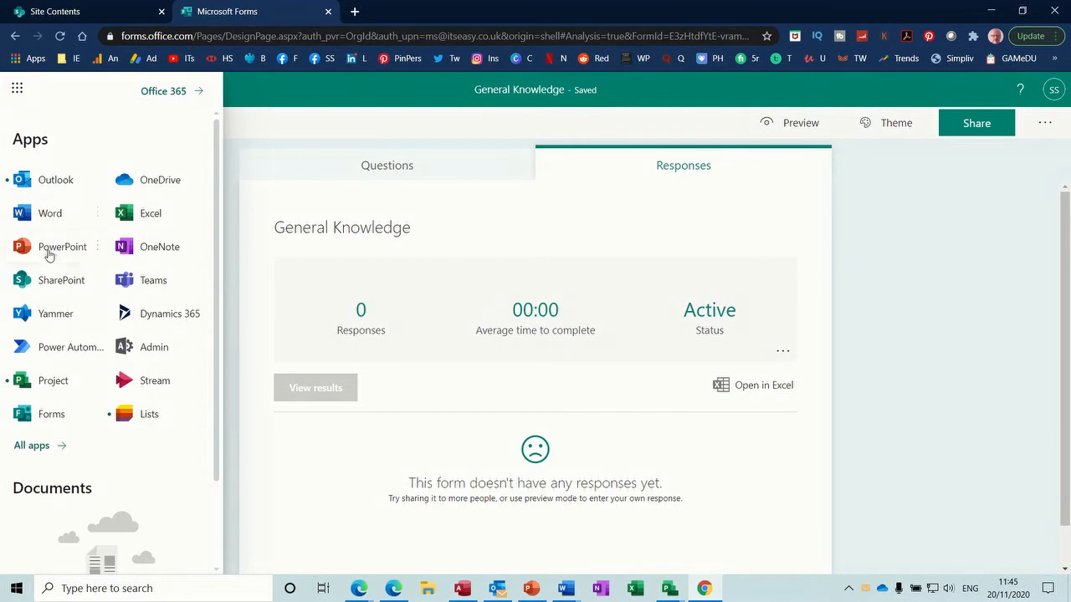
click(42, 282)
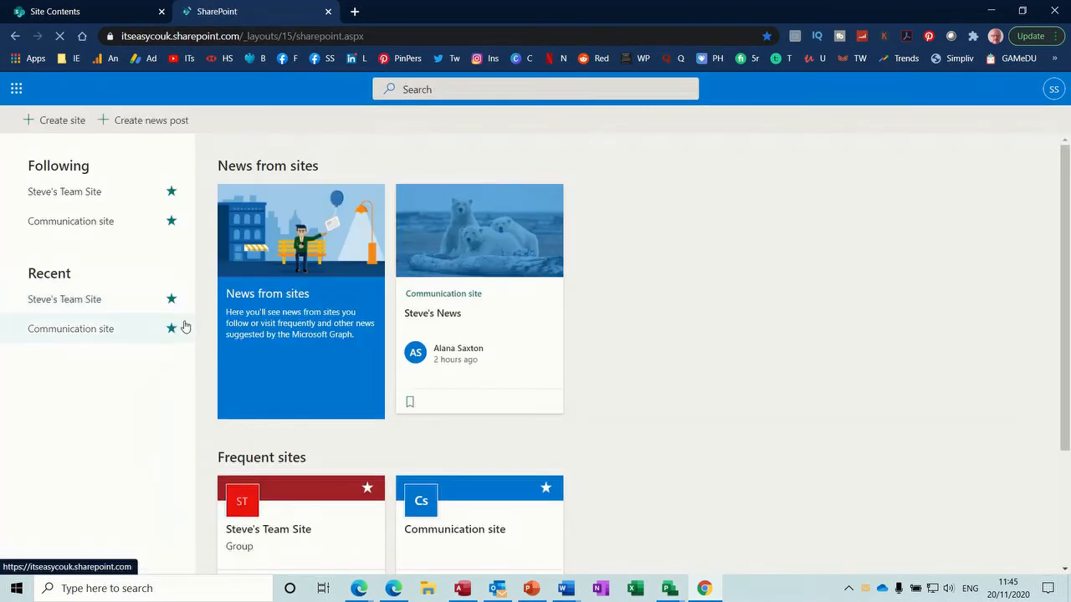
click(283, 538)
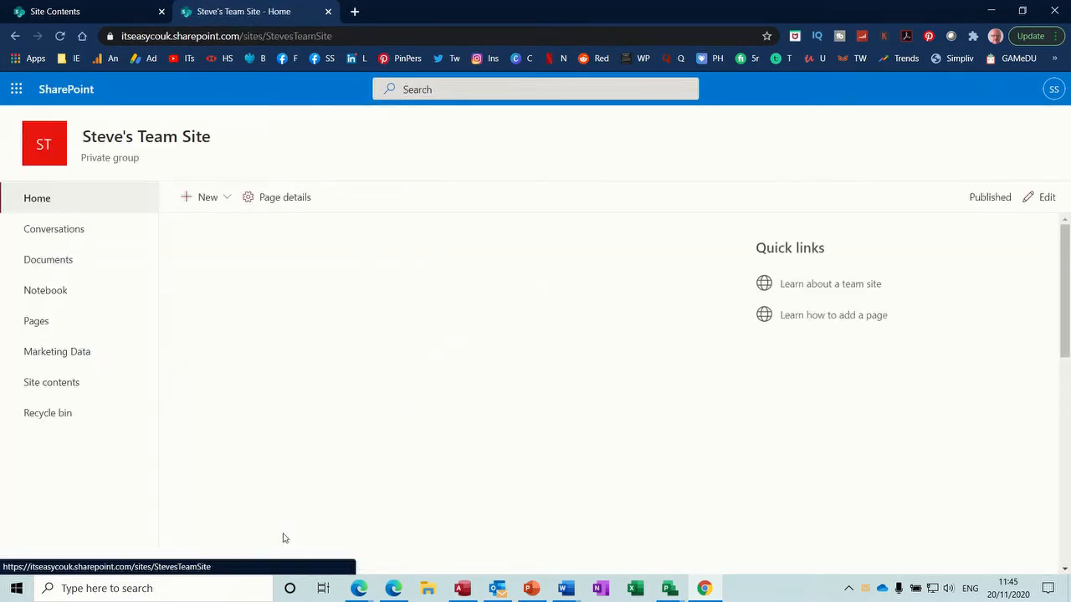
click(226, 202)
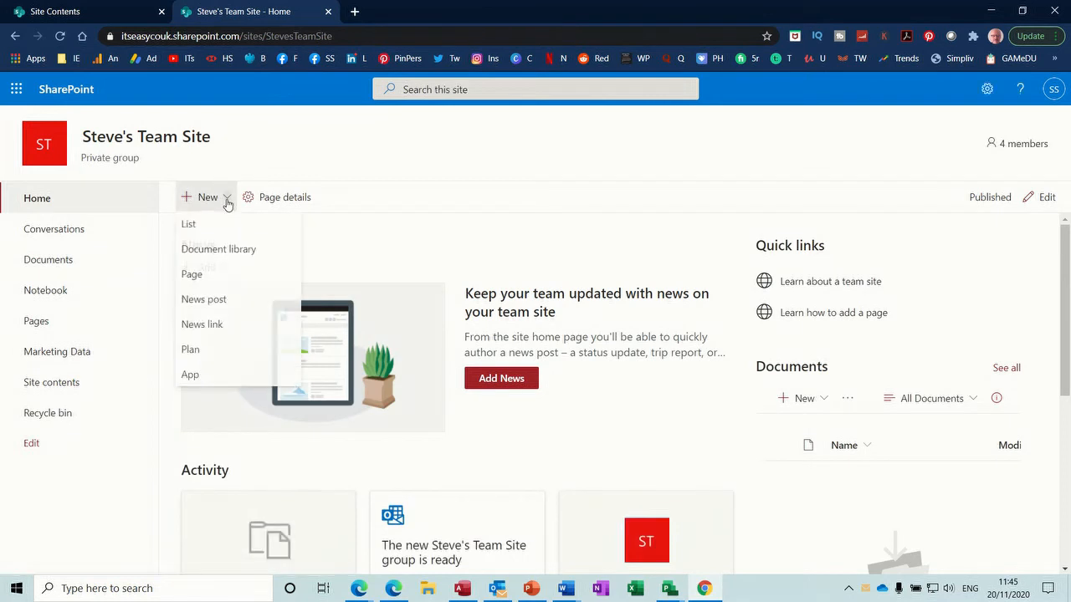
Step: Create a new SharePoint list named General Knowledge Analysis on the team site
click(204, 228)
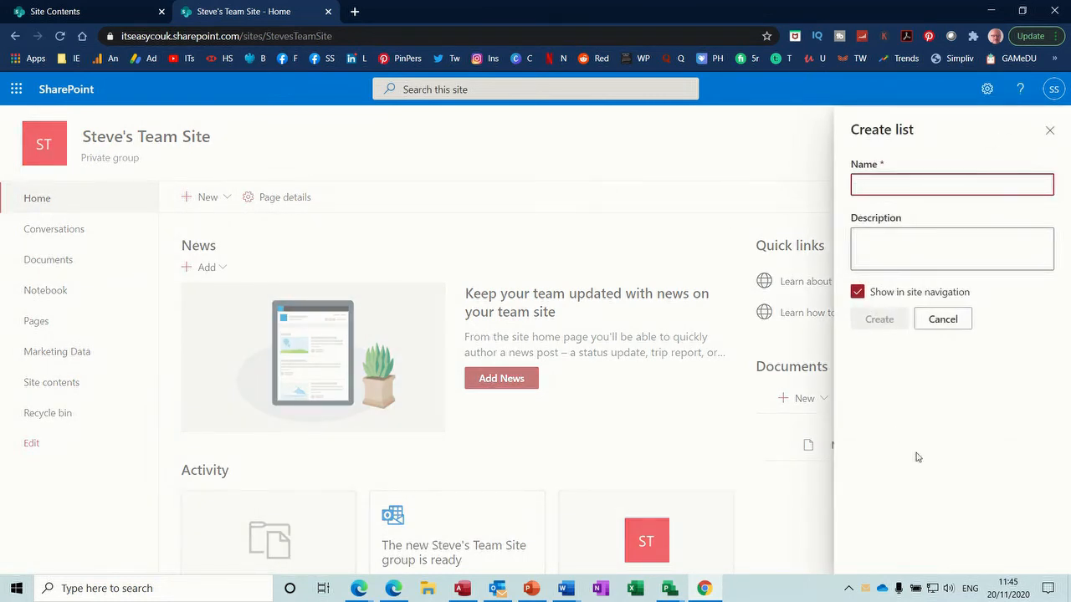
text(C)
text(eneral Knowledge Analysis)
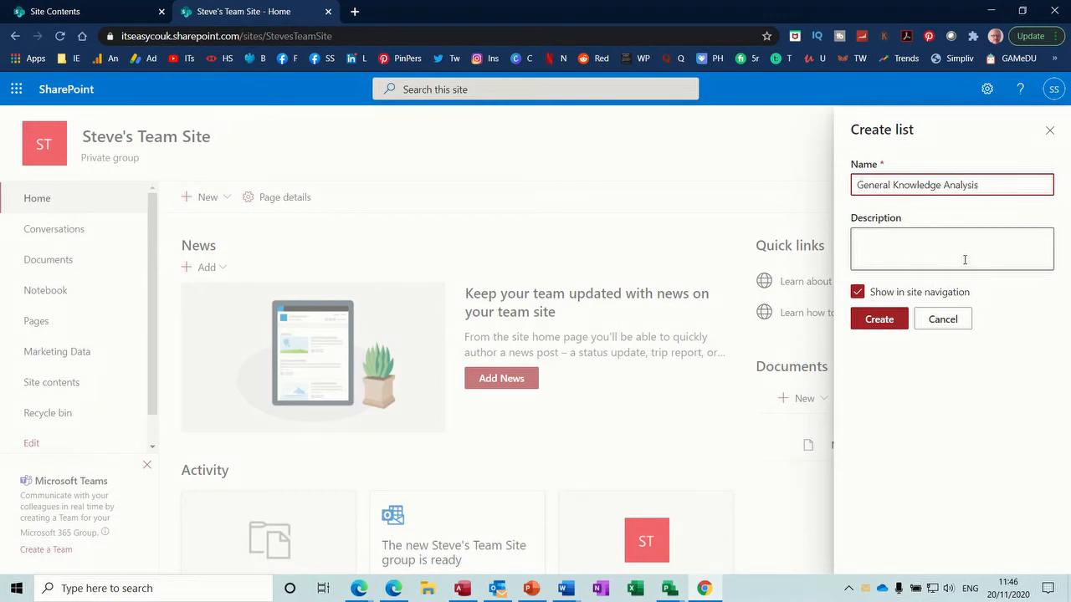
click(884, 325)
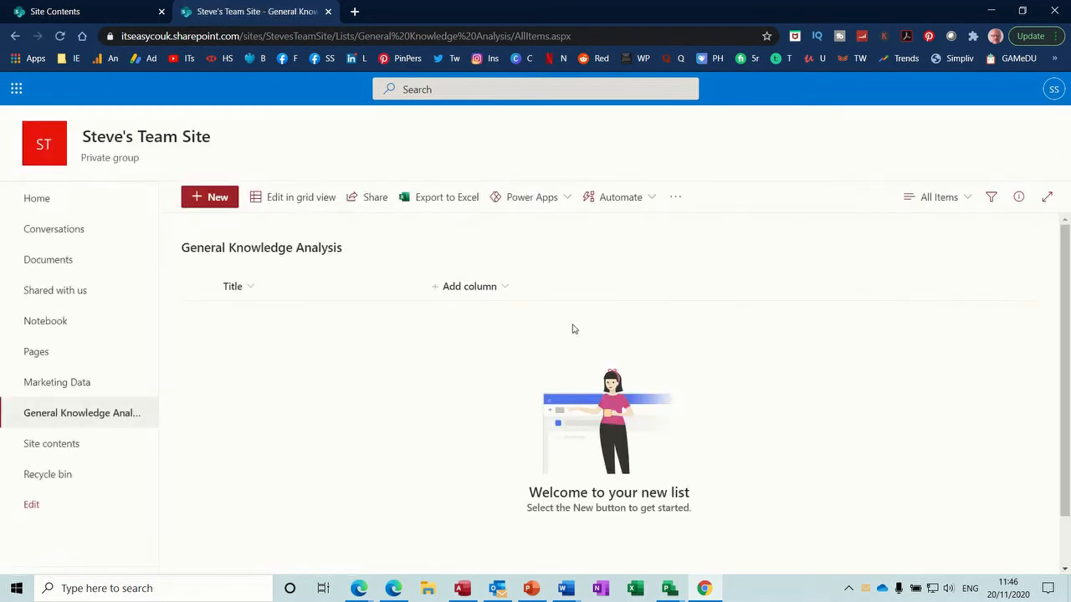
Step: Rename the list's Title column to Longest River
right_click(250, 292)
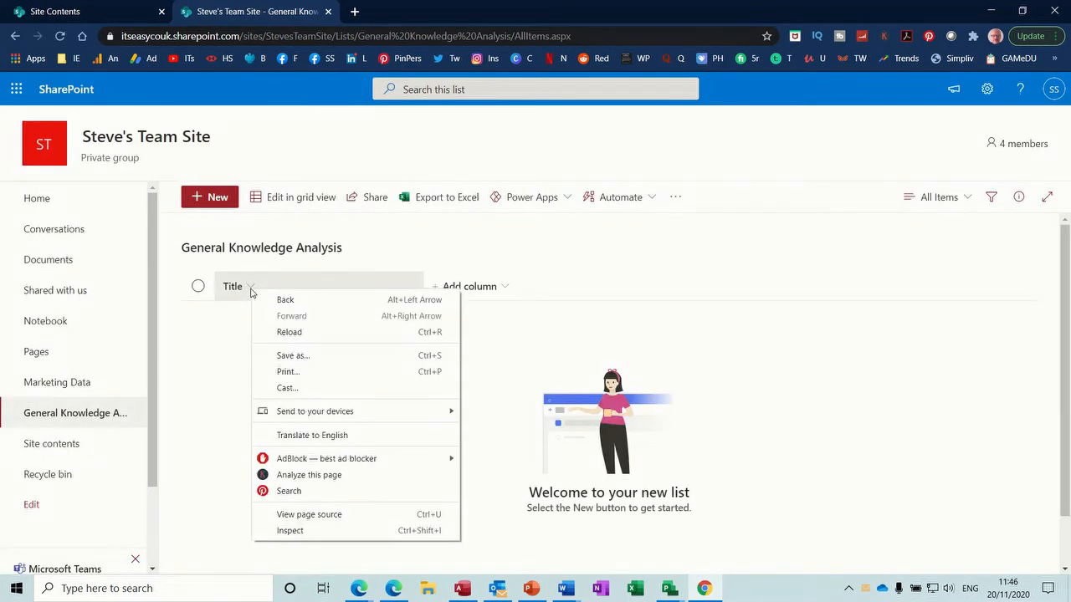
click(248, 290)
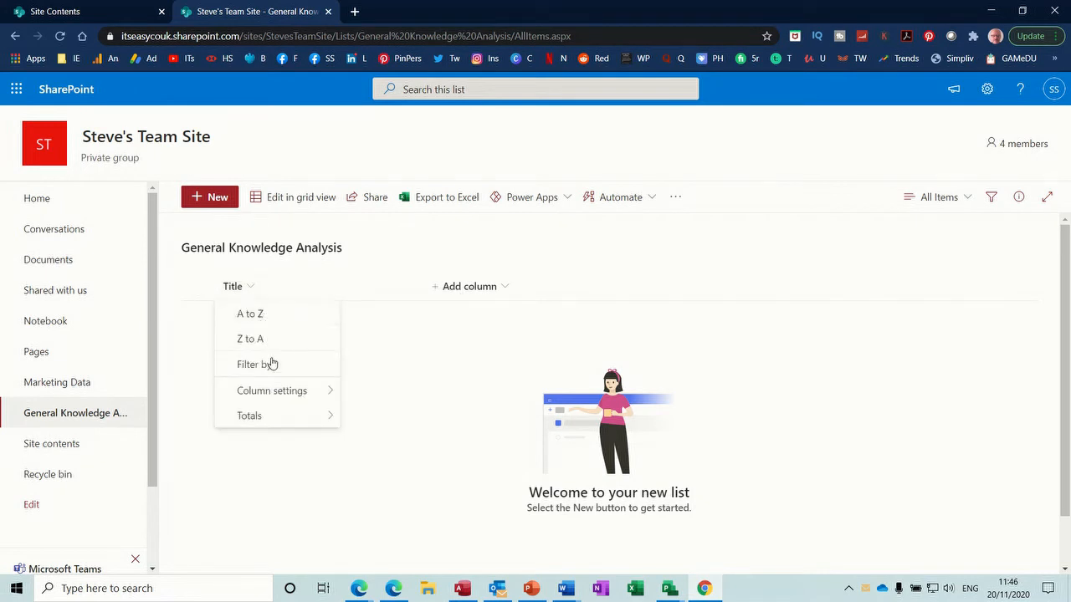
mouse_move(284, 390)
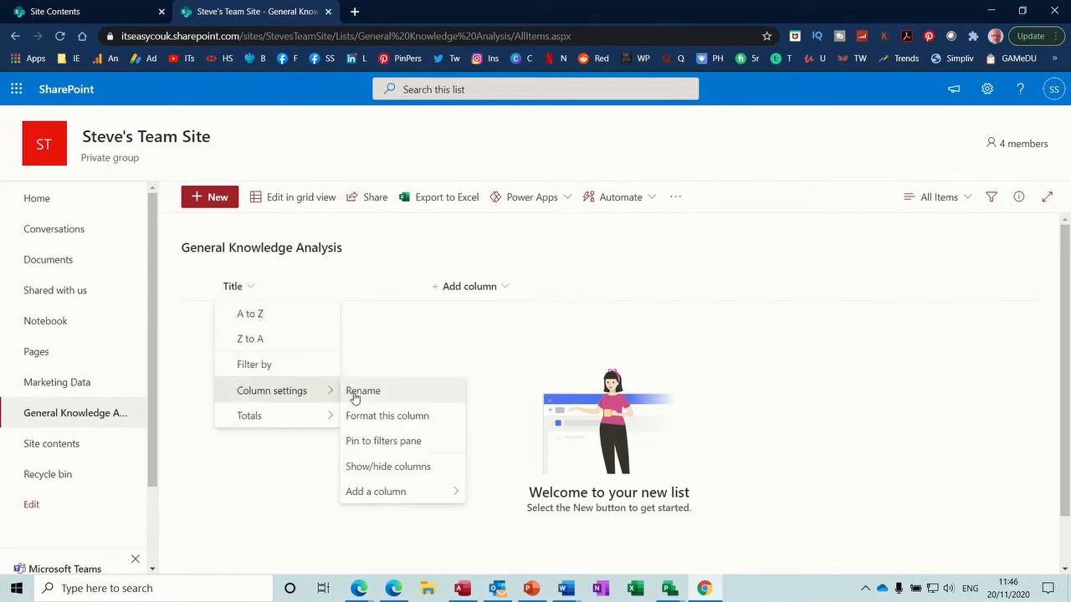
click(355, 399)
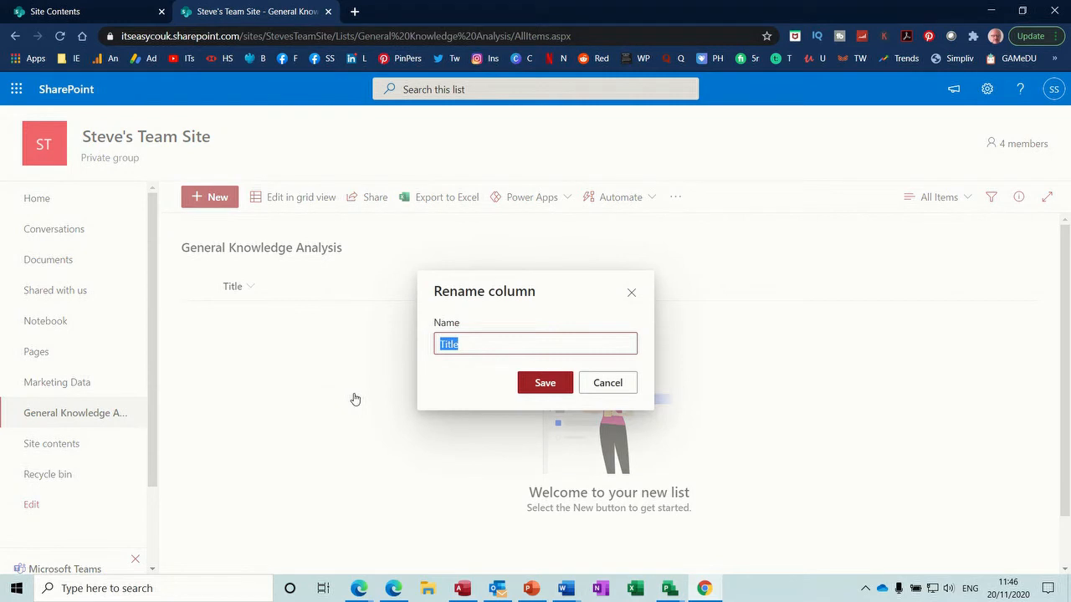
text(Longest River)
click(533, 388)
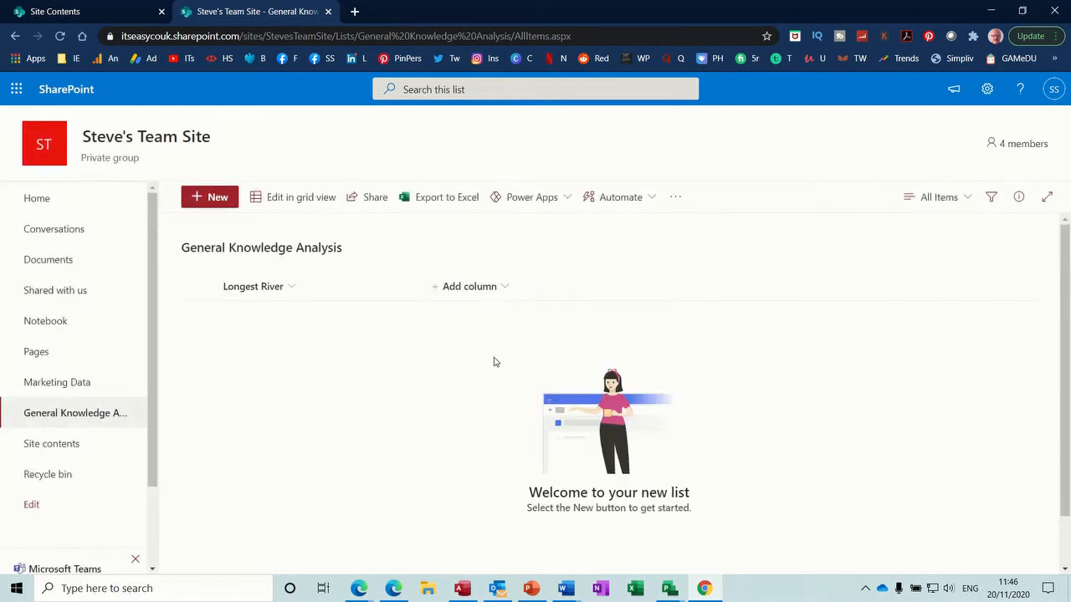
click(451, 289)
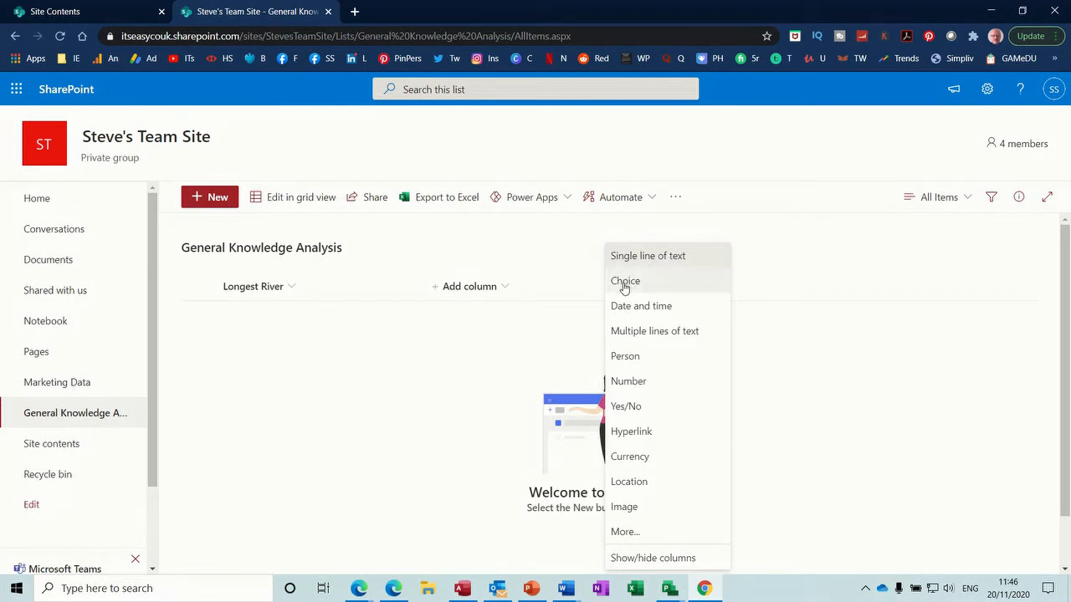
Step: Add two single-line text columns named Highest Mountain and Capital
click(663, 261)
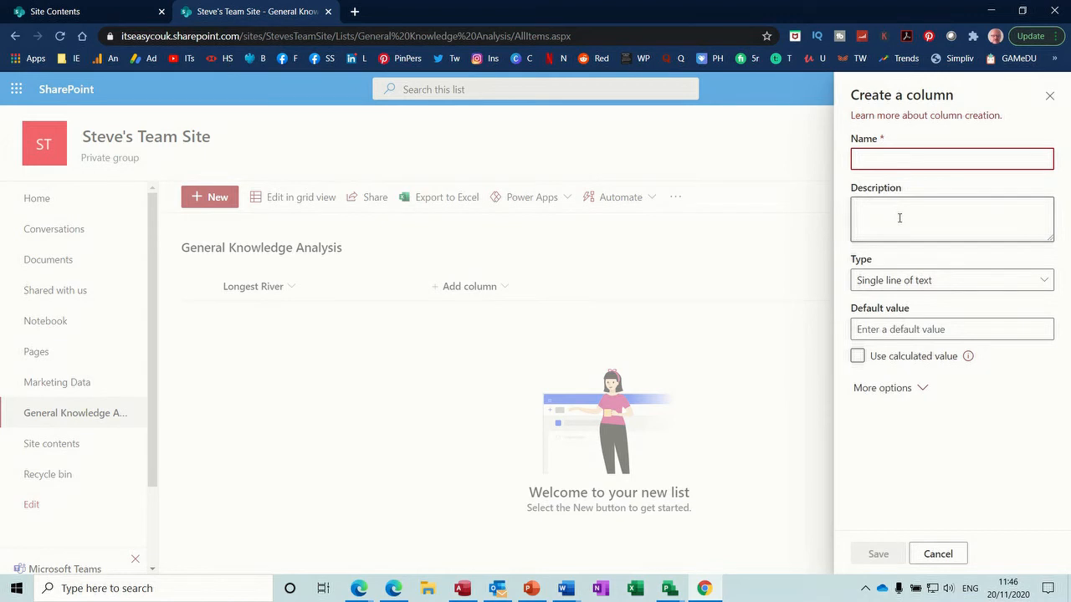
text(Hig)
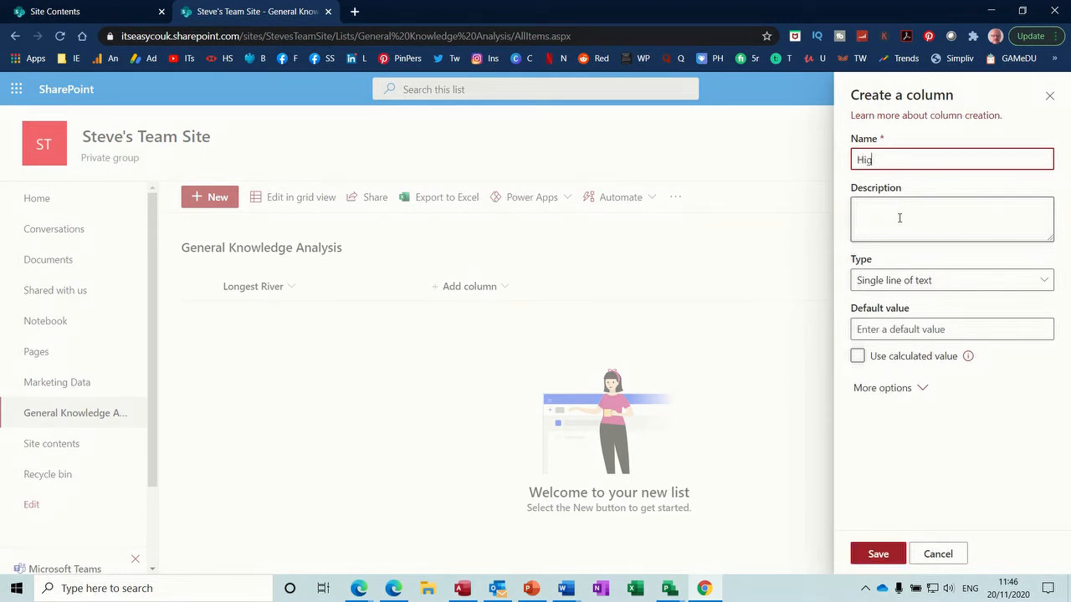
text(hest Mountain)
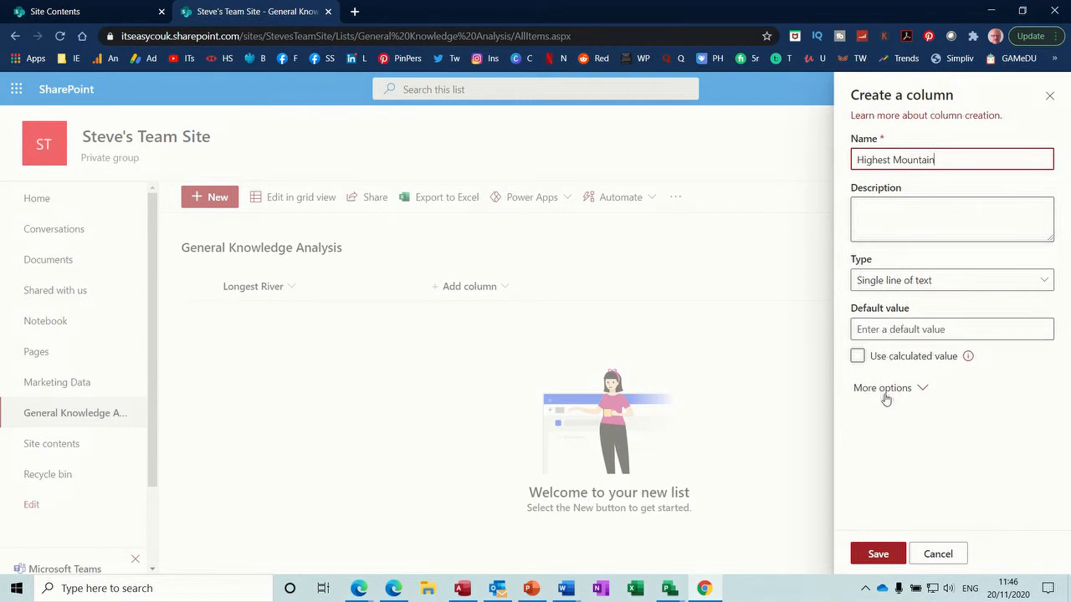
click(866, 553)
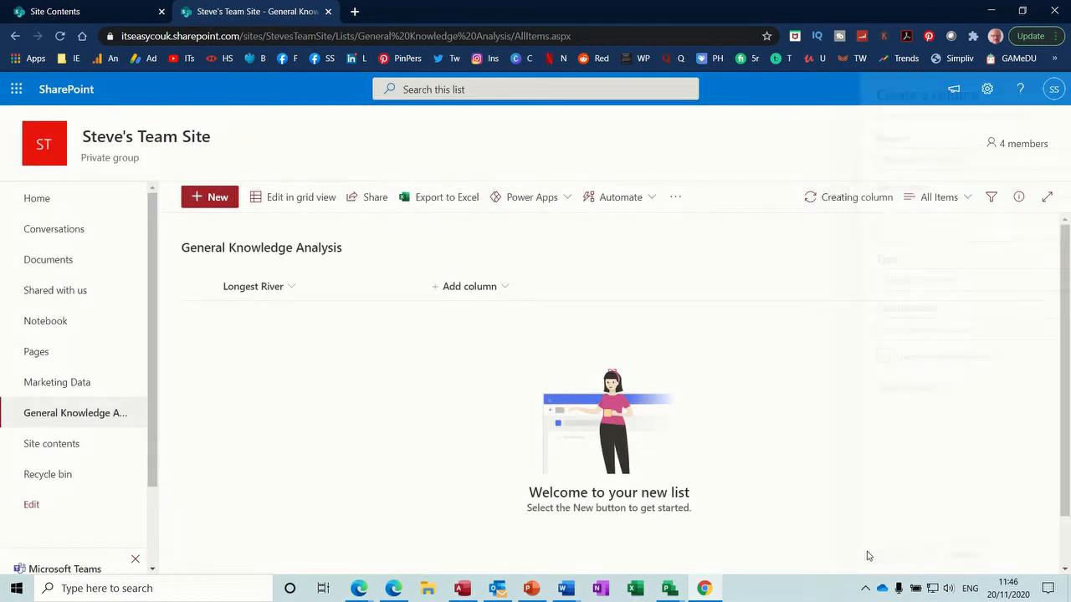
click(610, 288)
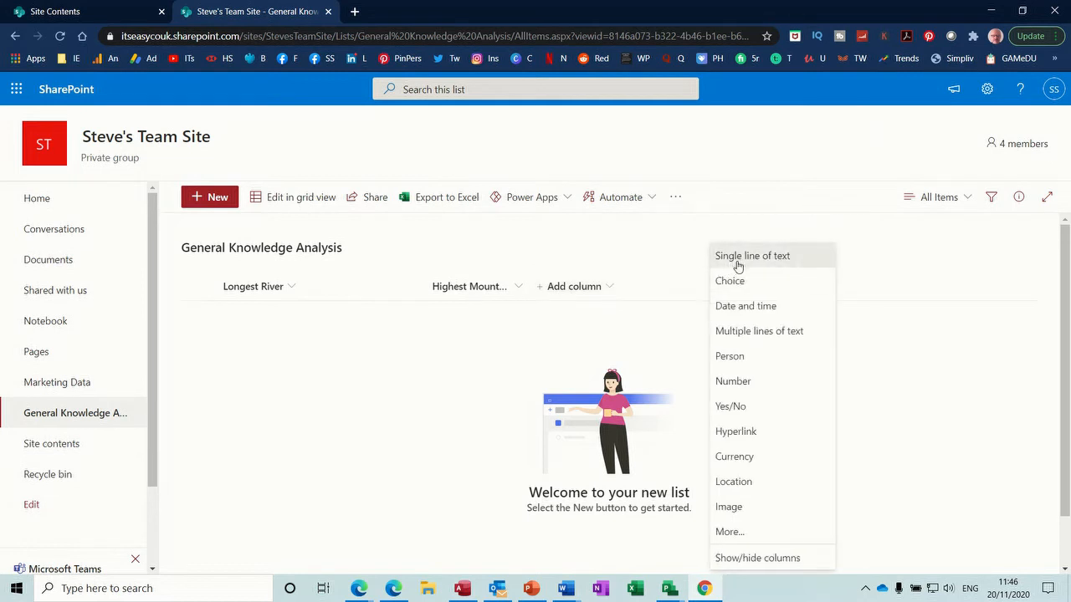
click(737, 264)
text(Capital)
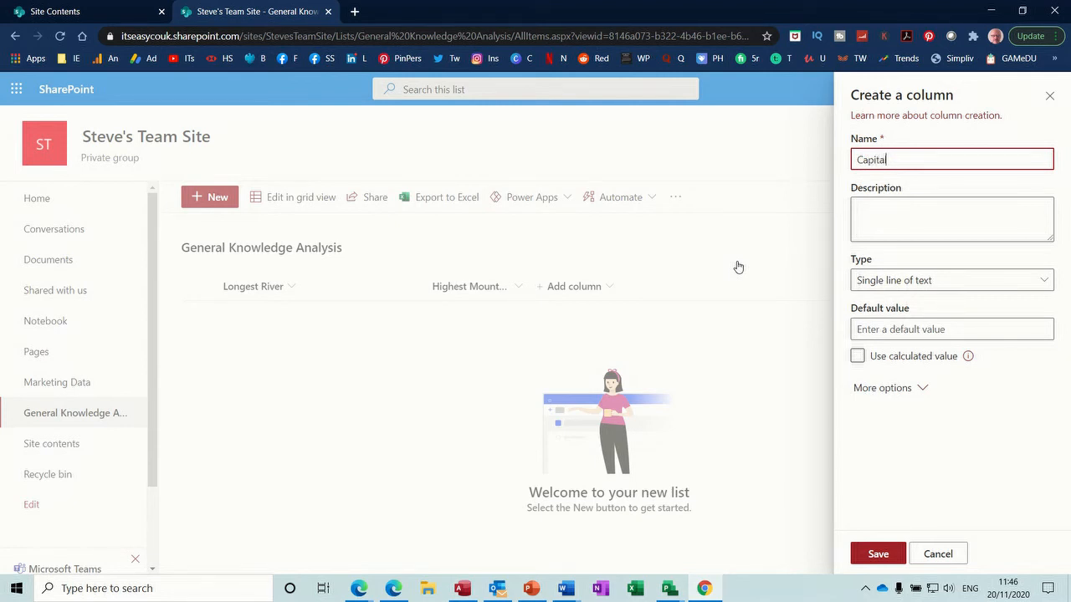
click(877, 553)
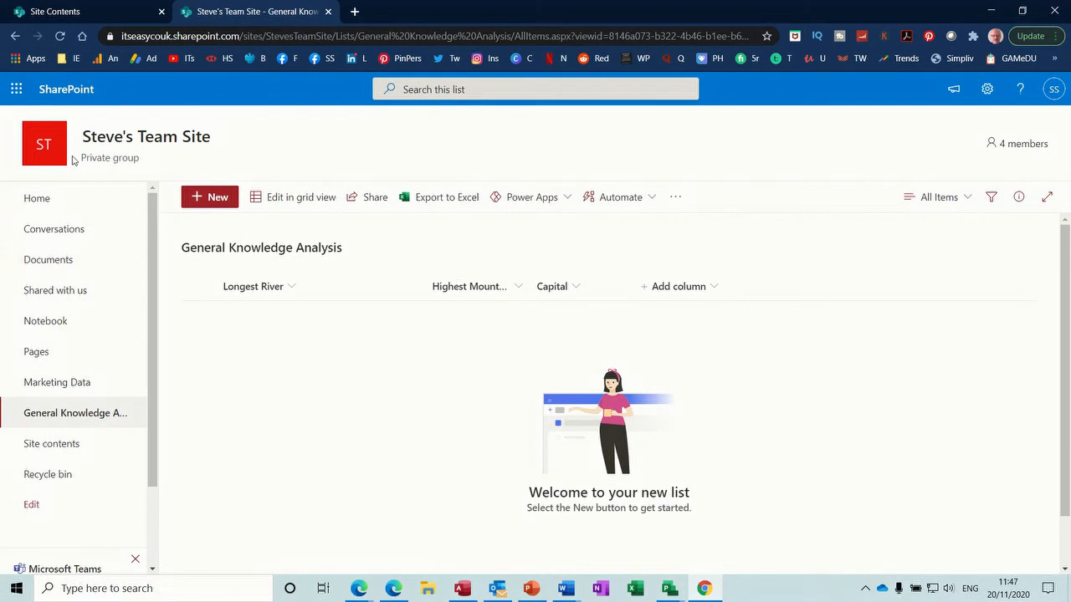
Step: Switch to Power Automate from the app launcher and browse All templates
click(15, 90)
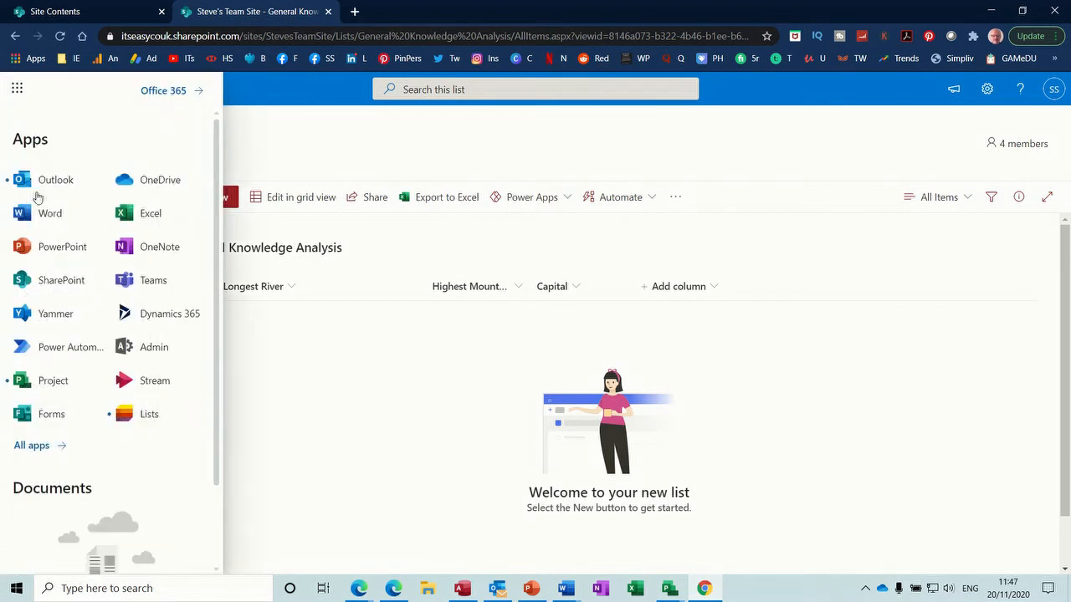
click(60, 352)
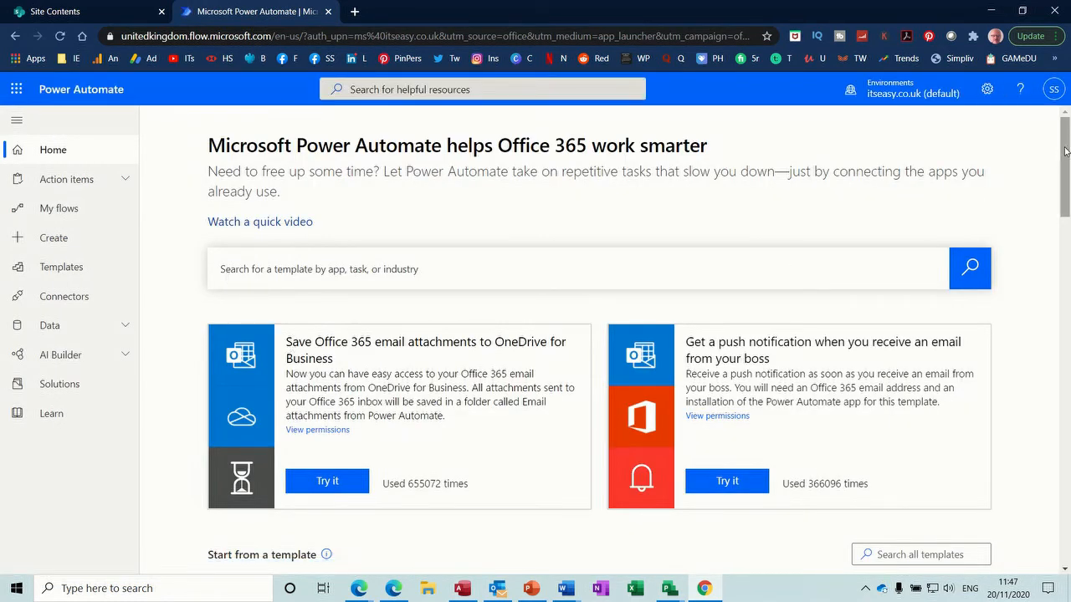
drag(1066, 151, 1067, 226)
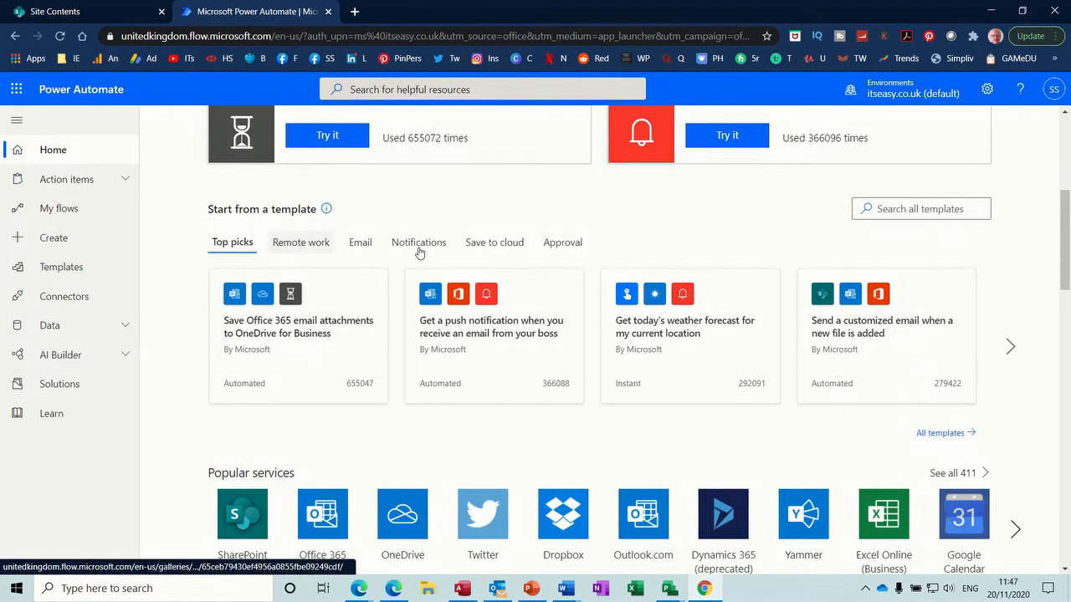
click(938, 435)
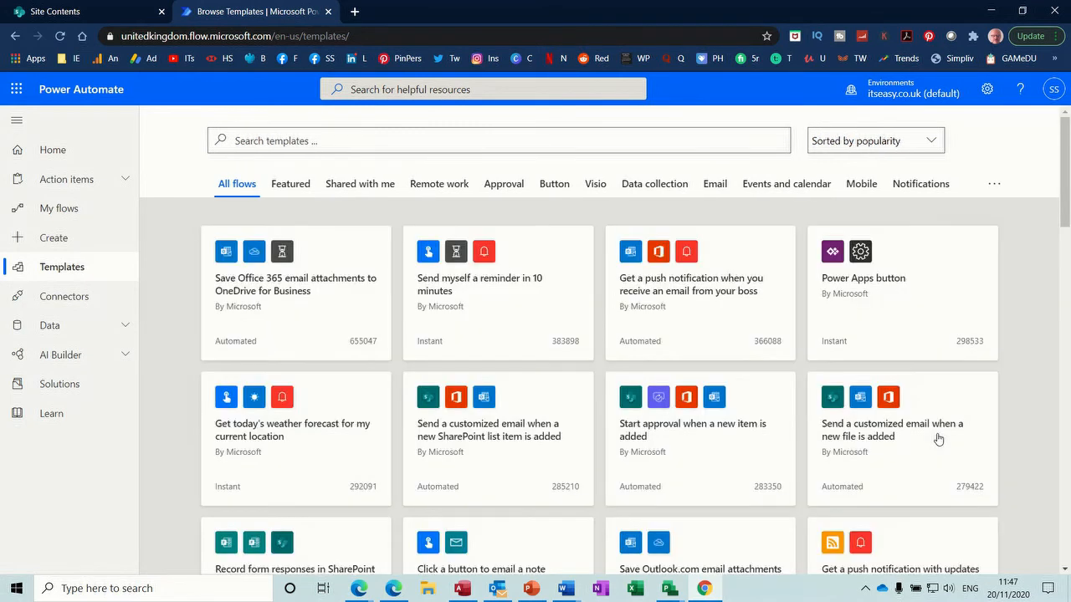
Step: Open the Record form responses in SharePoint template from the Data collection category
click(645, 188)
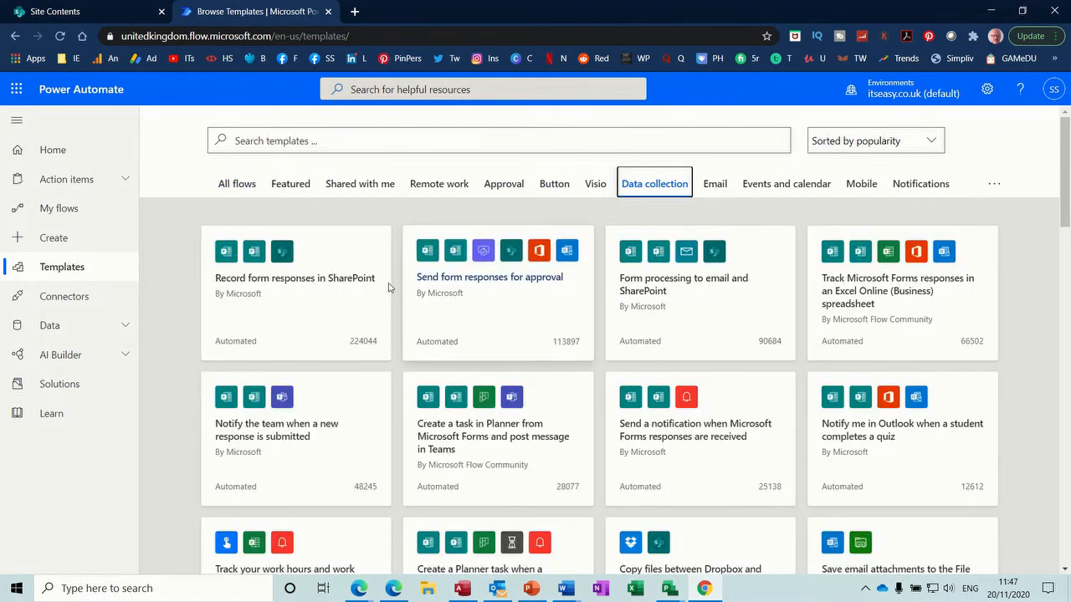
click(299, 308)
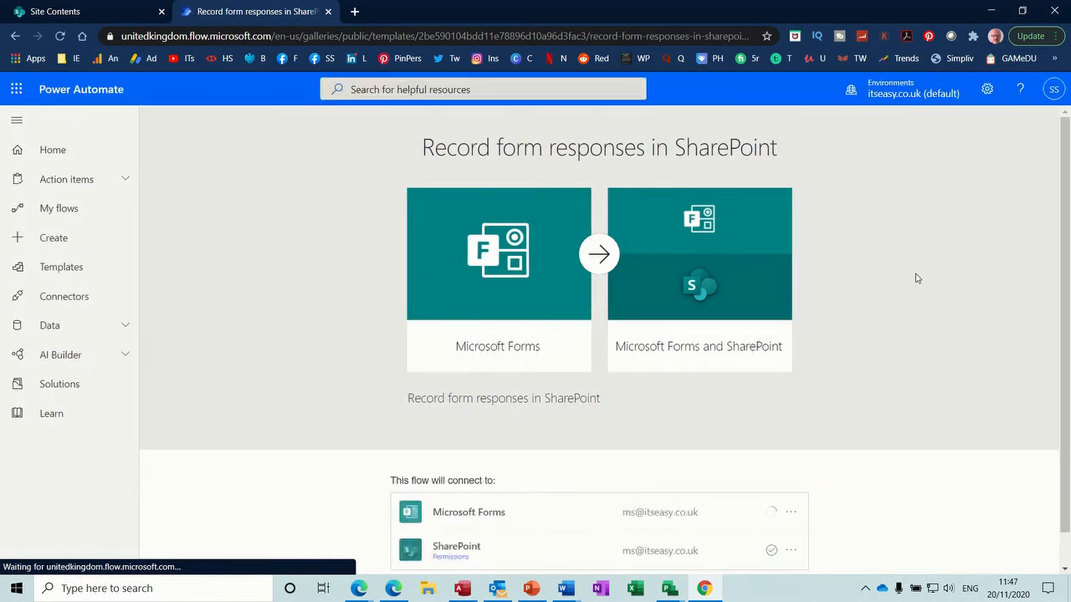
Step: Continue past the template's Forms and SharePoint connections to create the flow
scroll(1068, 199, down, 1)
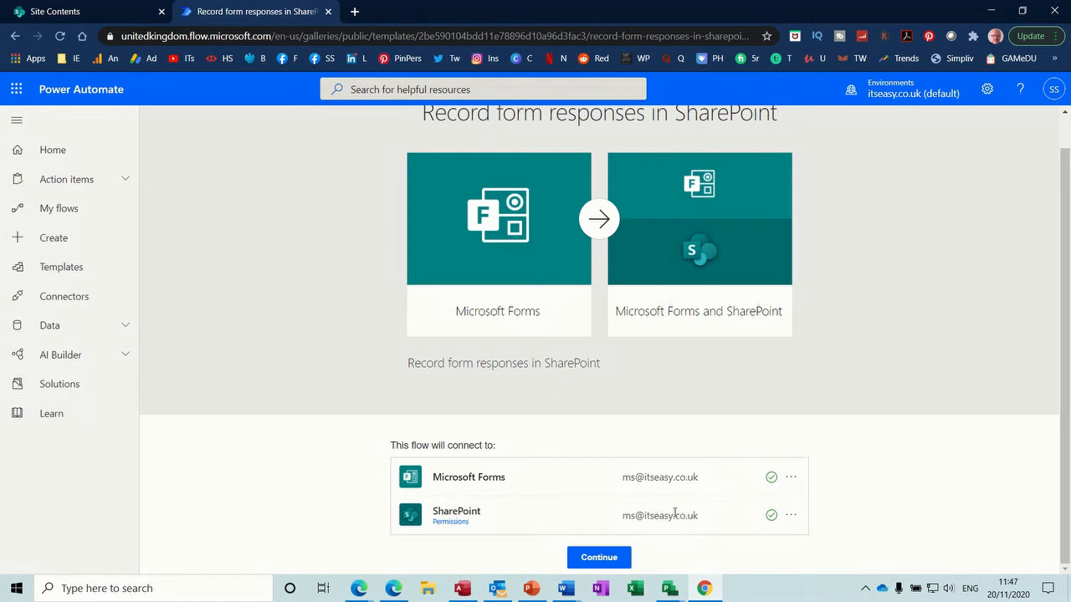
click(601, 558)
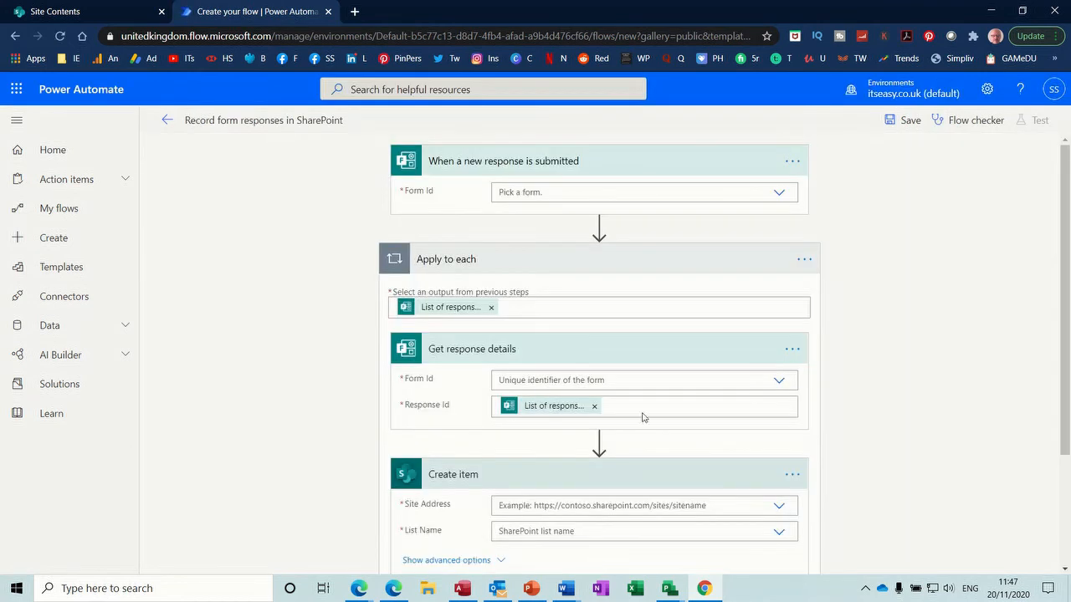
Step: Point both the trigger and Get response details at the General Knowledge form
click(779, 198)
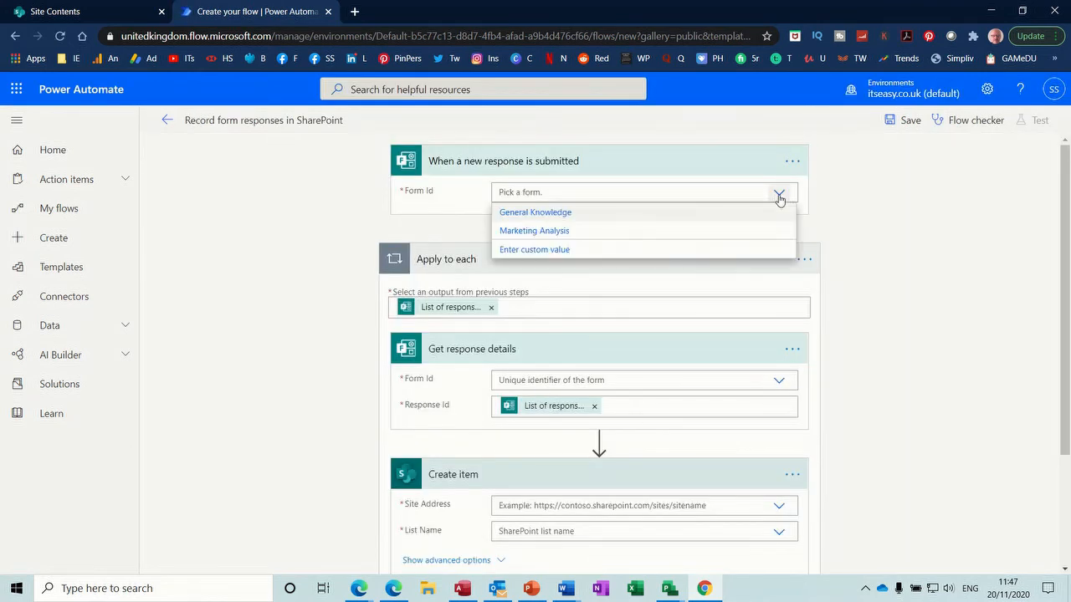
click(553, 219)
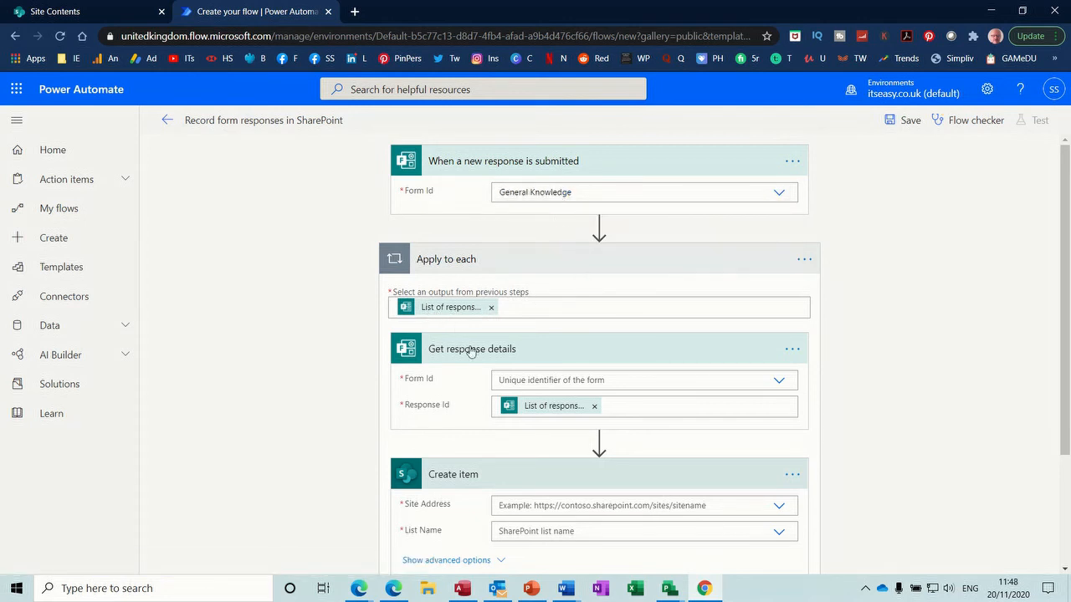
click(777, 383)
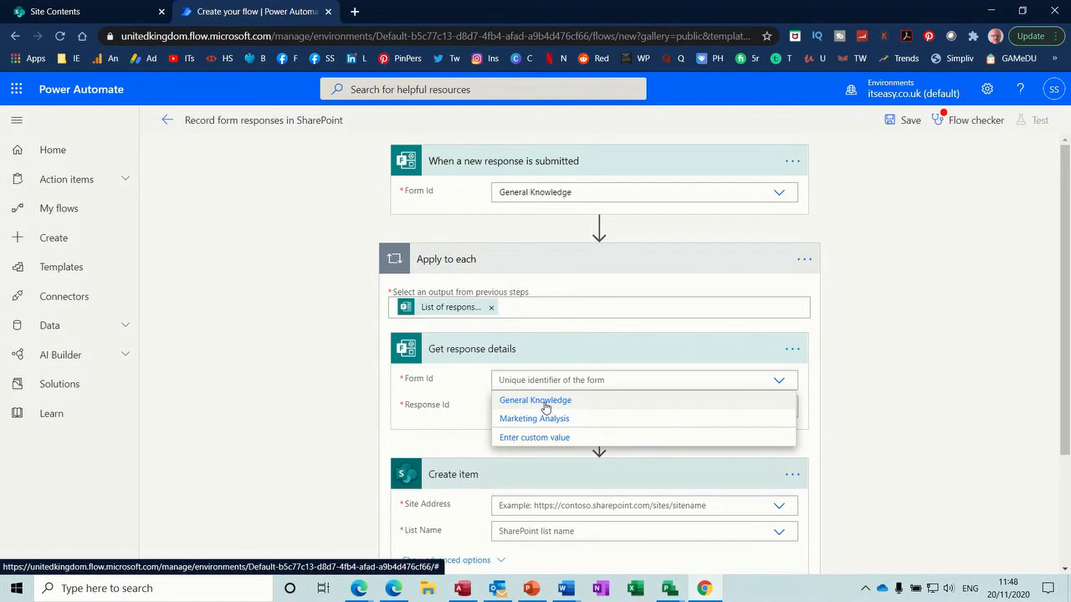
click(546, 401)
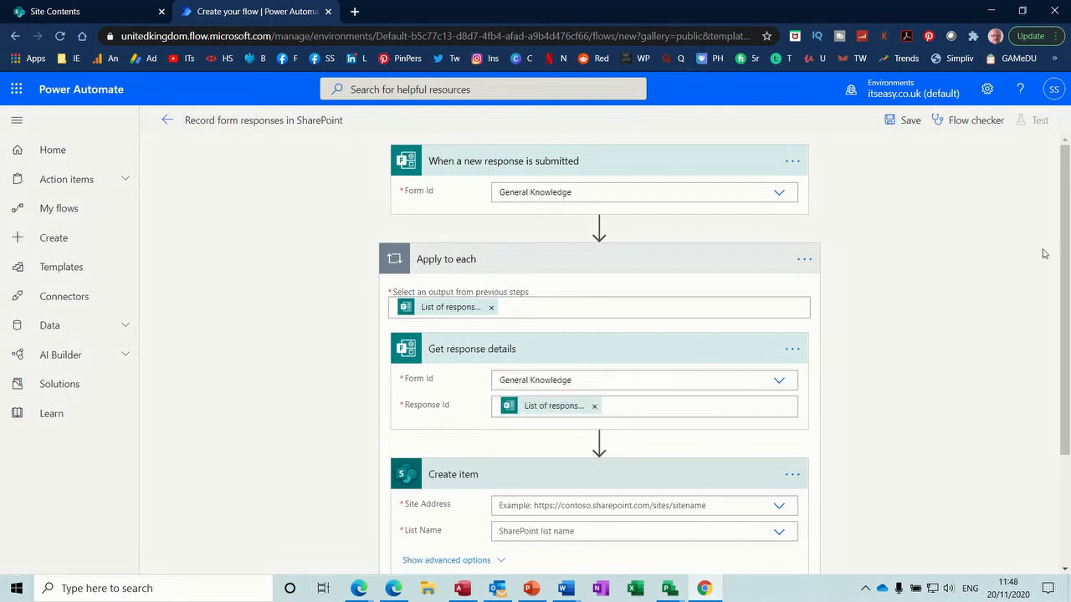
drag(1064, 252, 1063, 379)
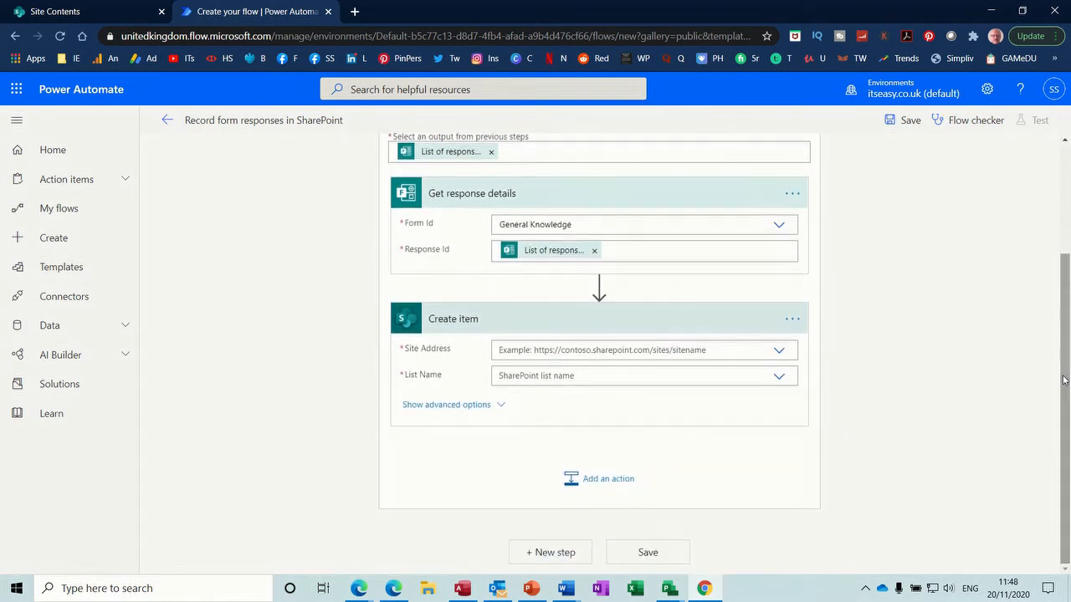
Step: Set Create item's site address to the team site and list to General Knowledge Analysis
click(778, 352)
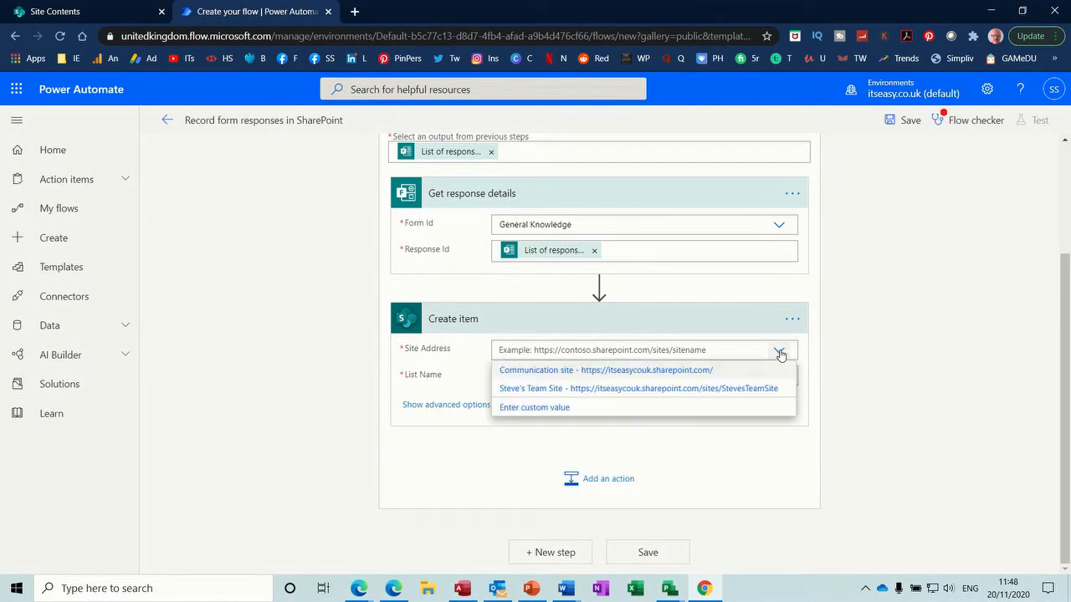
click(622, 390)
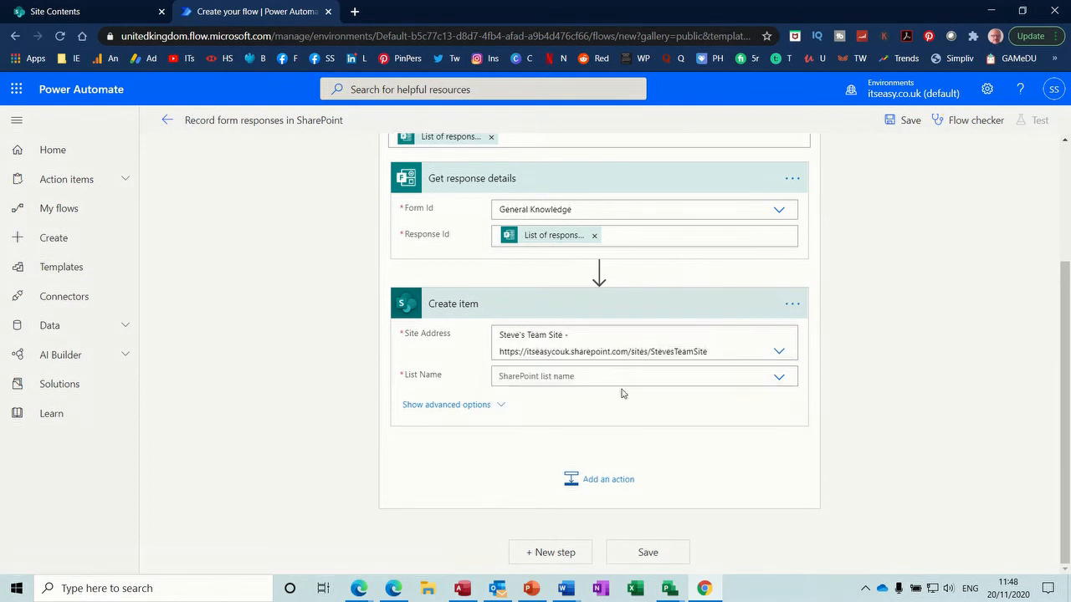
click(777, 377)
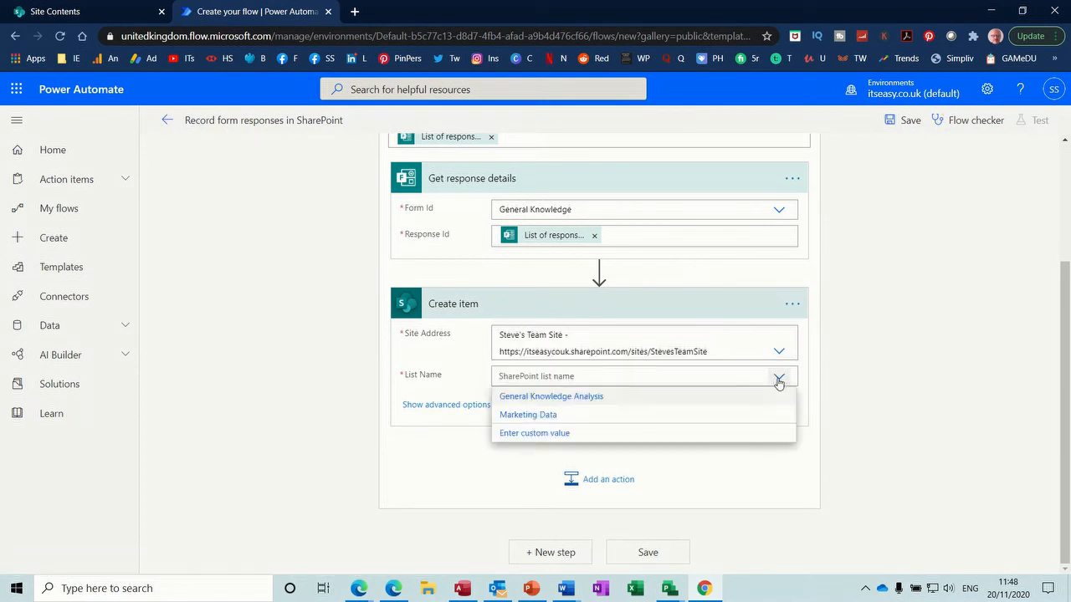
click(590, 400)
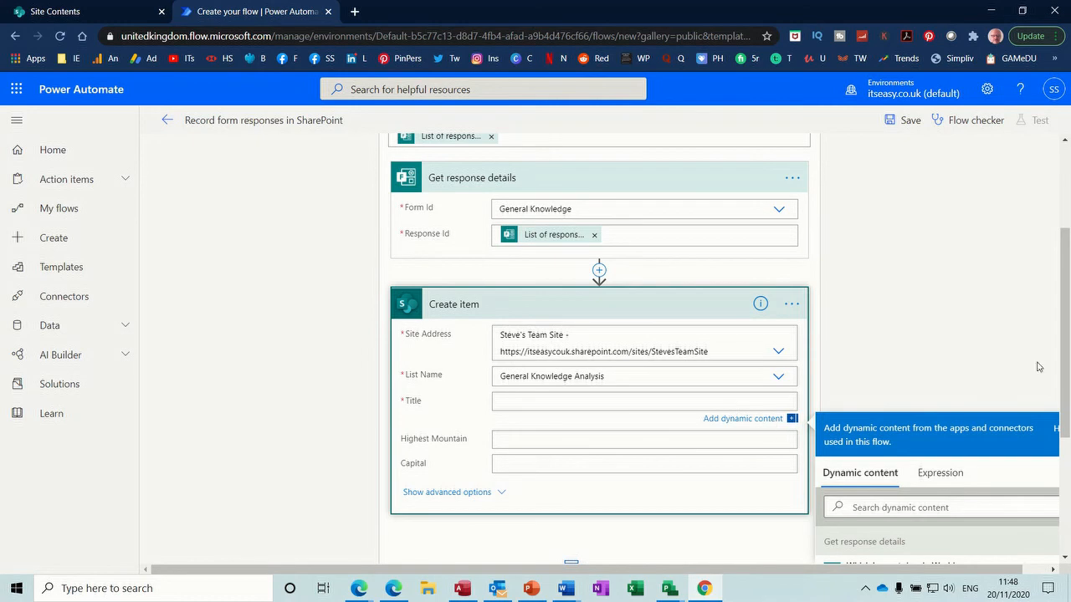
Step: Map Title, Highest Mountain and Capital to the river, mountain and Capital of Germany answers, then save
drag(1059, 326, 1068, 417)
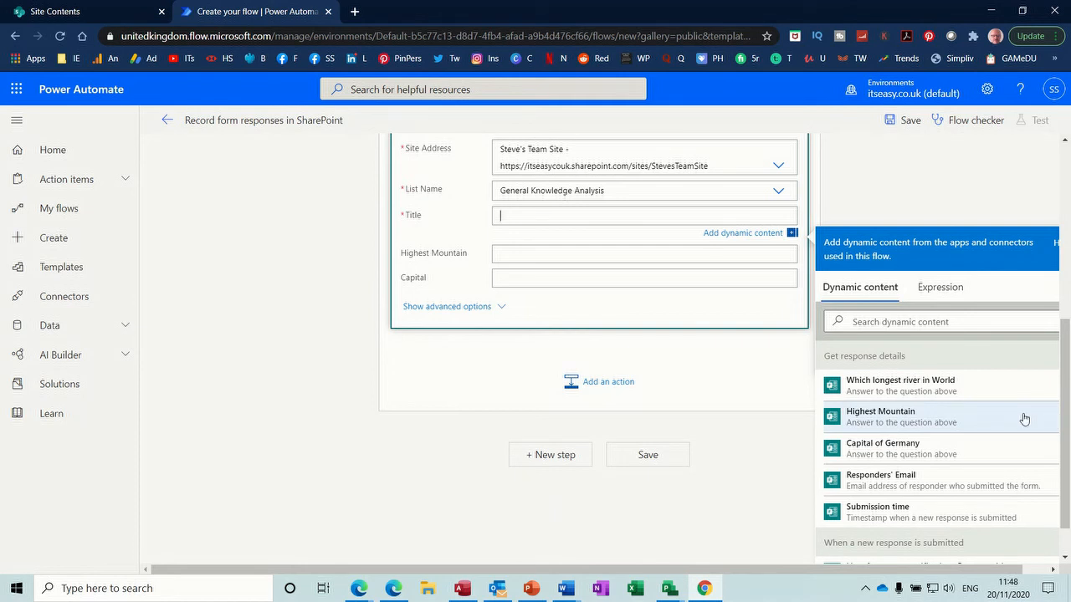
click(920, 394)
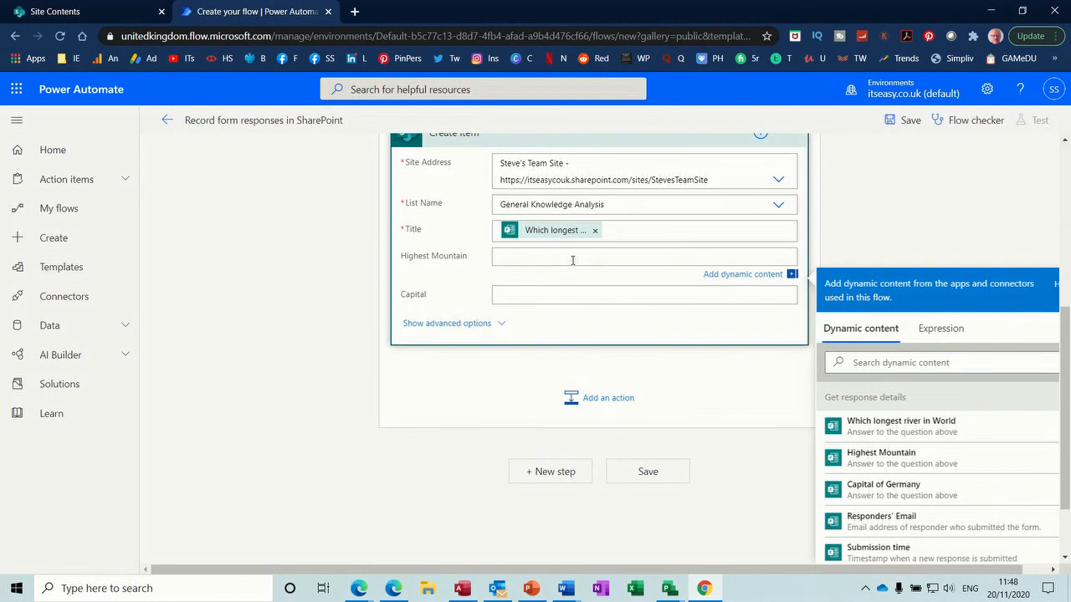
click(877, 459)
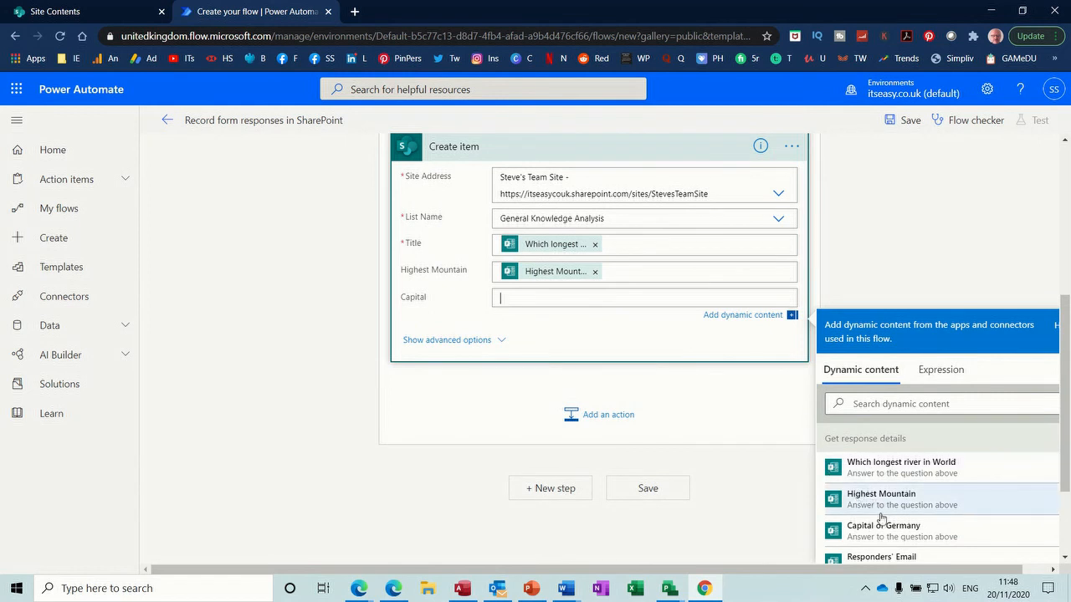
click(884, 534)
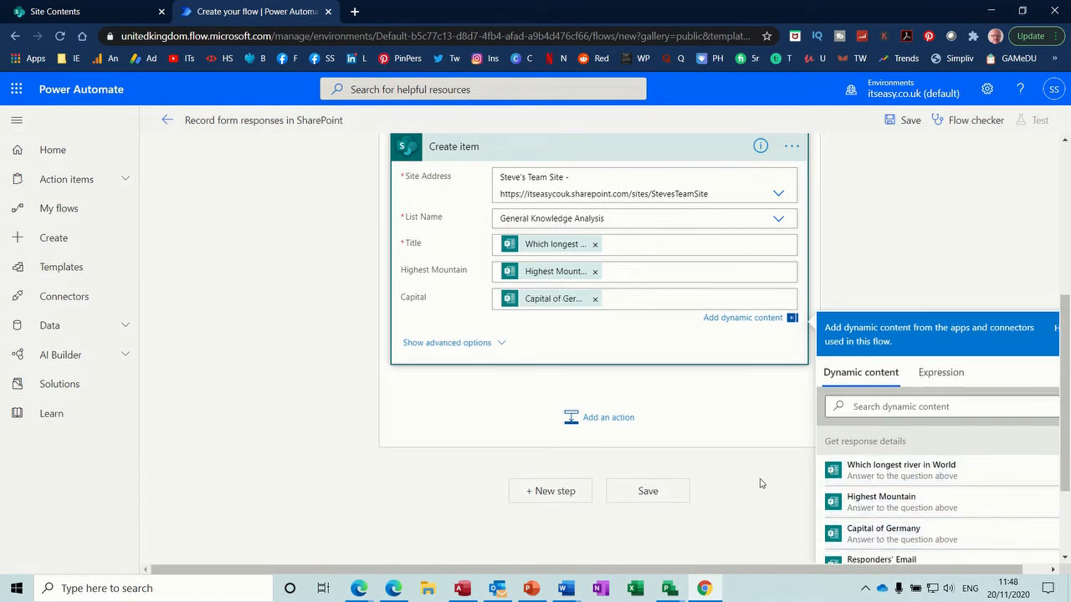
click(660, 496)
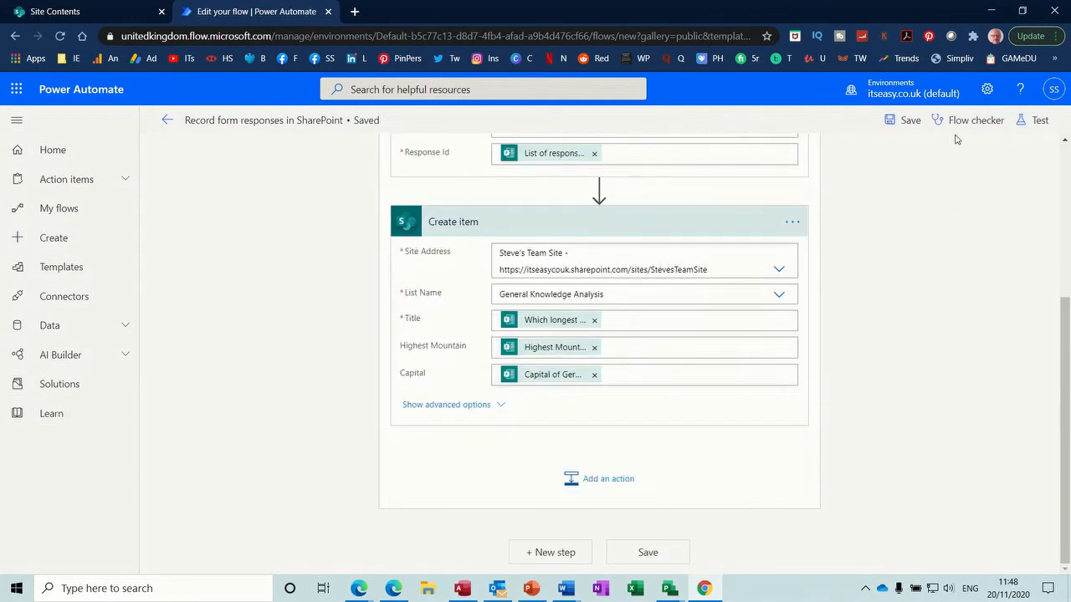
Step: Confirm the flow has 0 errors and 0 warnings, then open the General Knowledge form in Forms
click(966, 122)
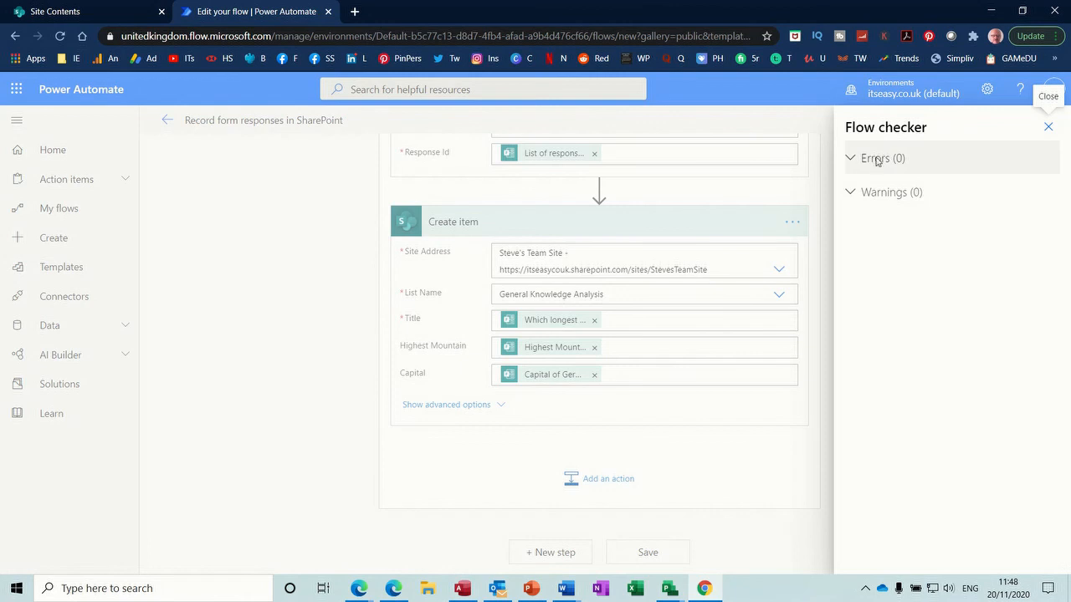
click(828, 260)
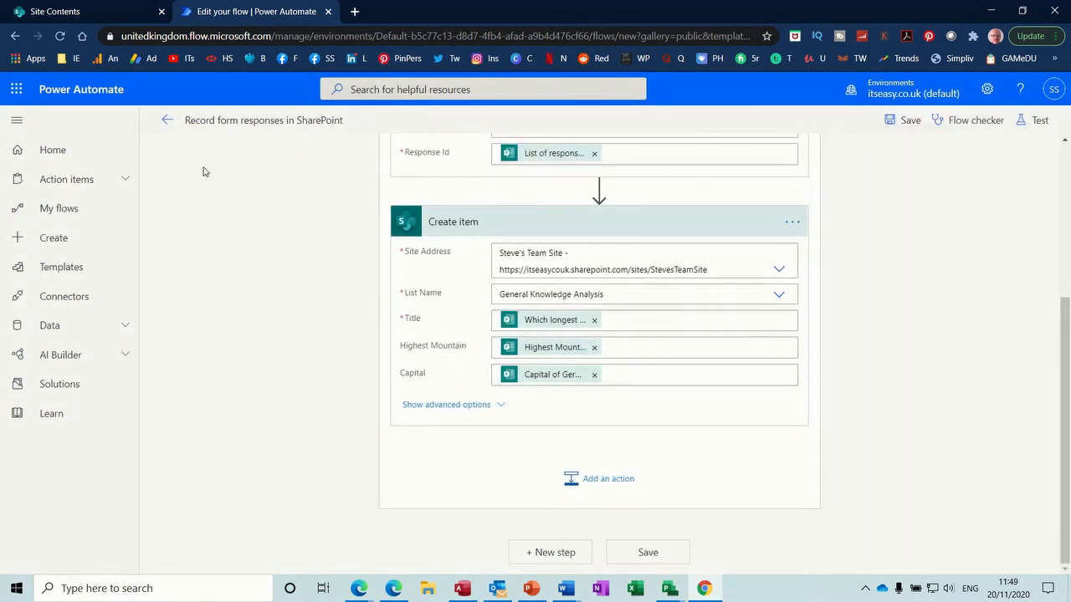
click(16, 89)
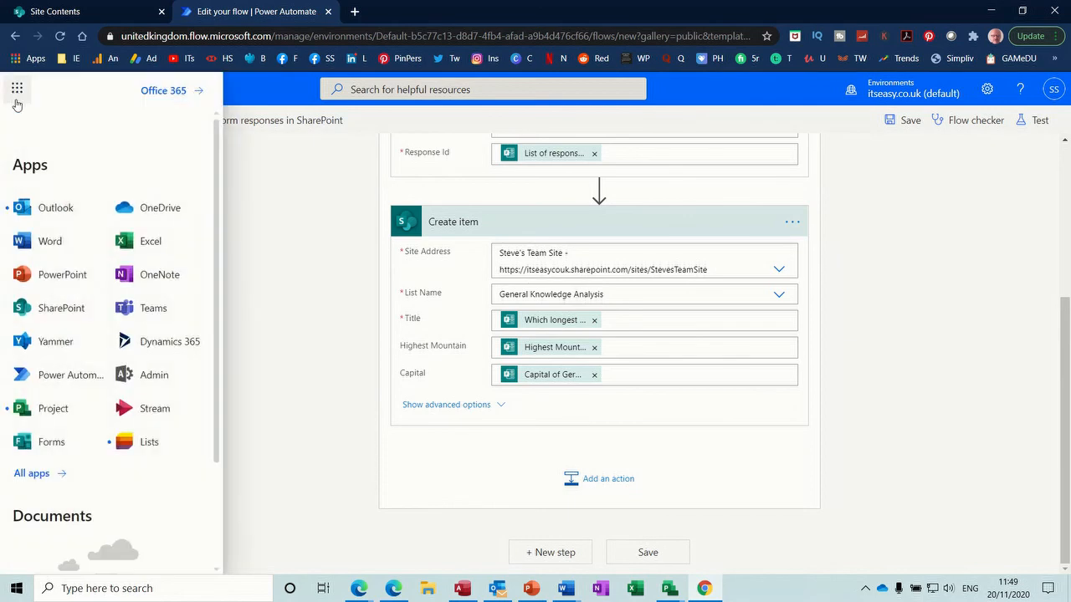
click(37, 443)
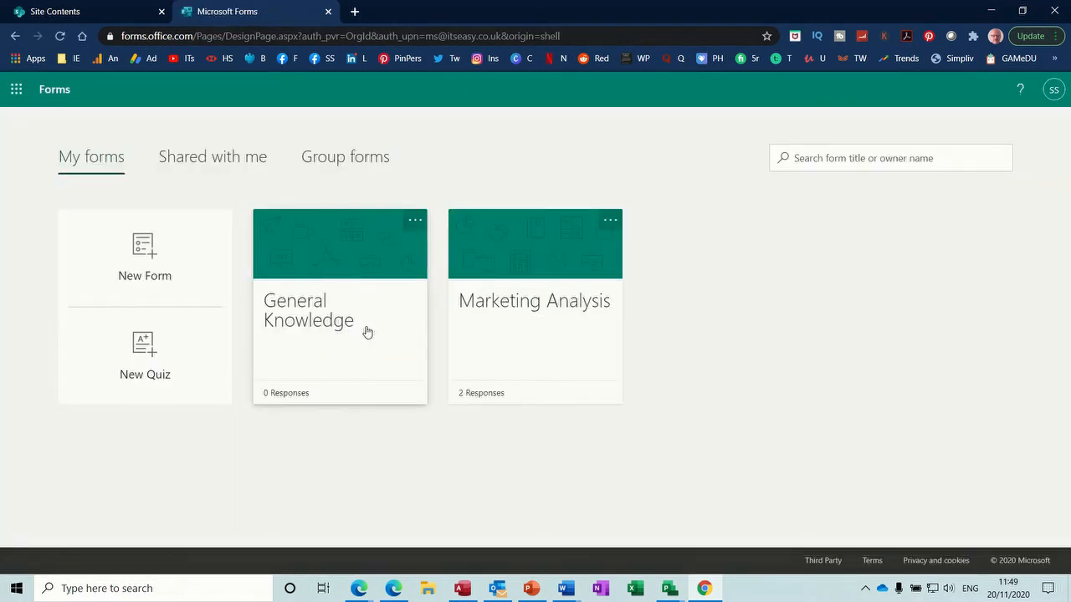
click(363, 324)
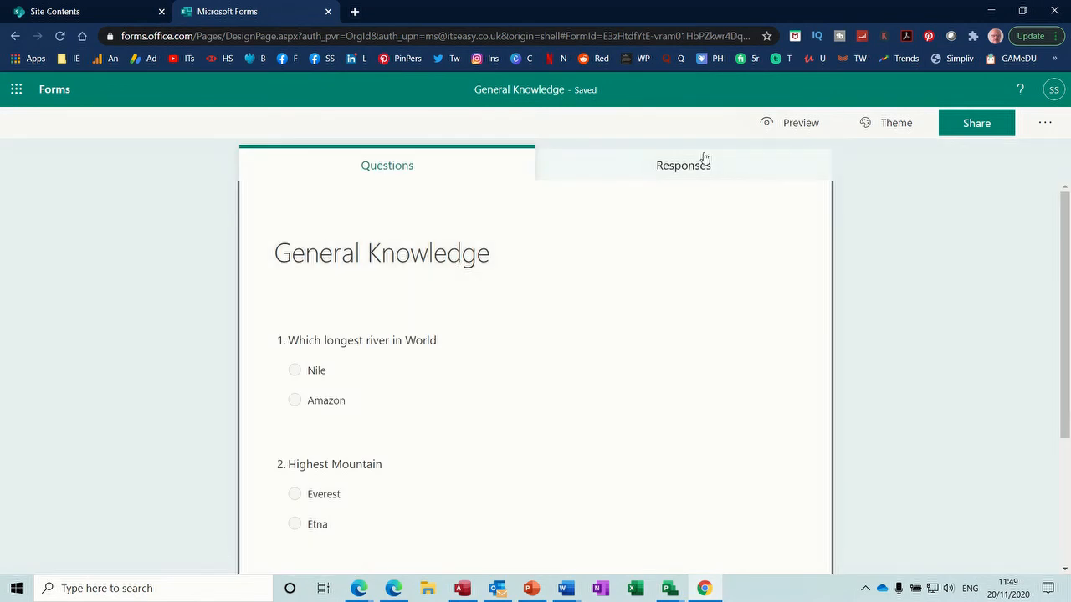
Step: Preview the form and submit a test response of Nile, Everest and Berlin
click(778, 124)
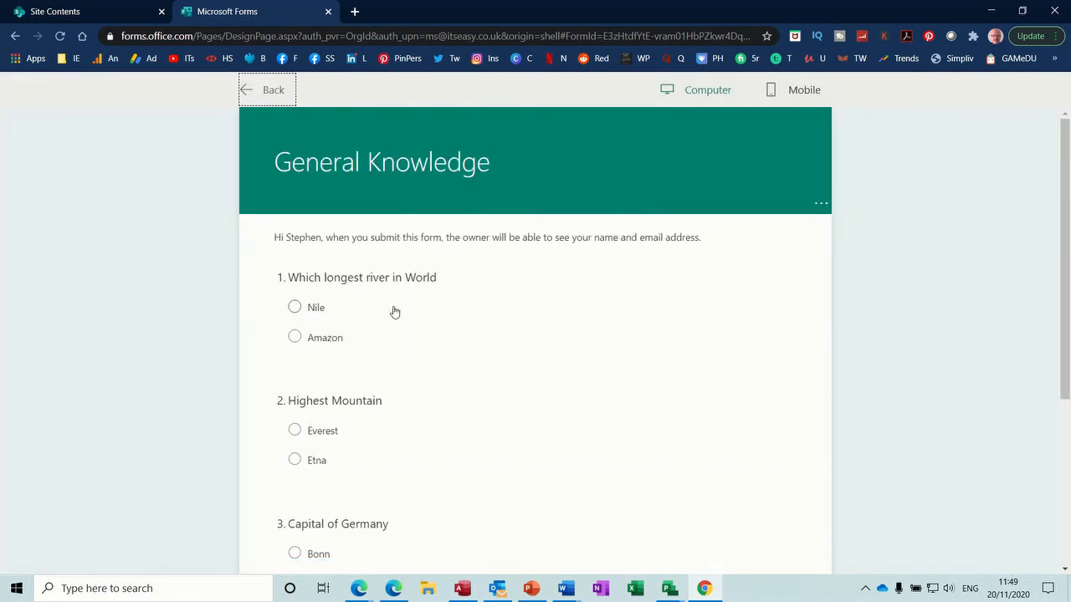
click(294, 309)
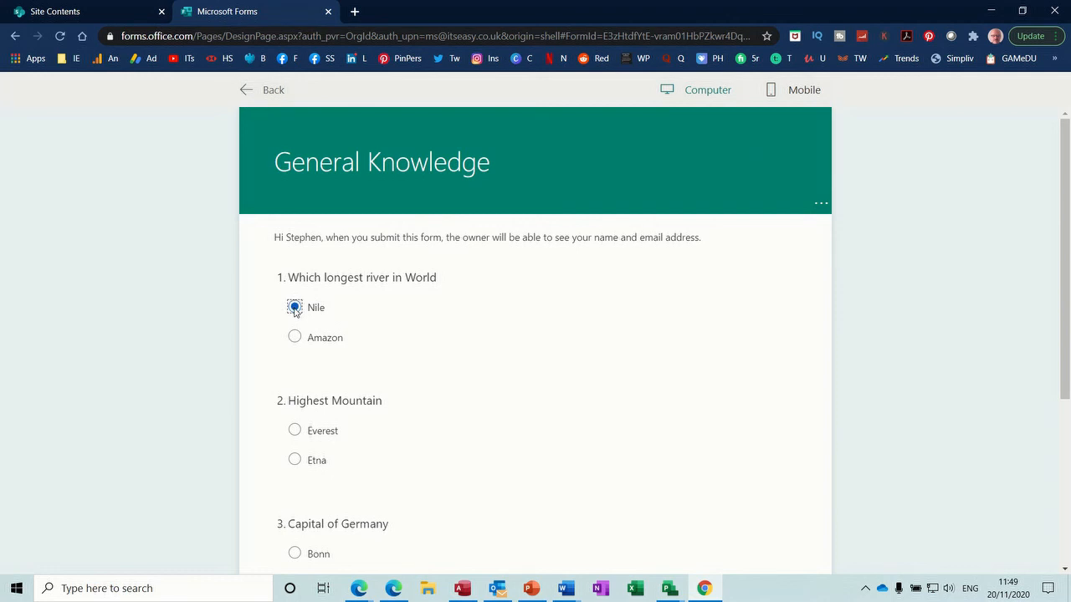
click(295, 432)
scroll(1053, 264, down, 2)
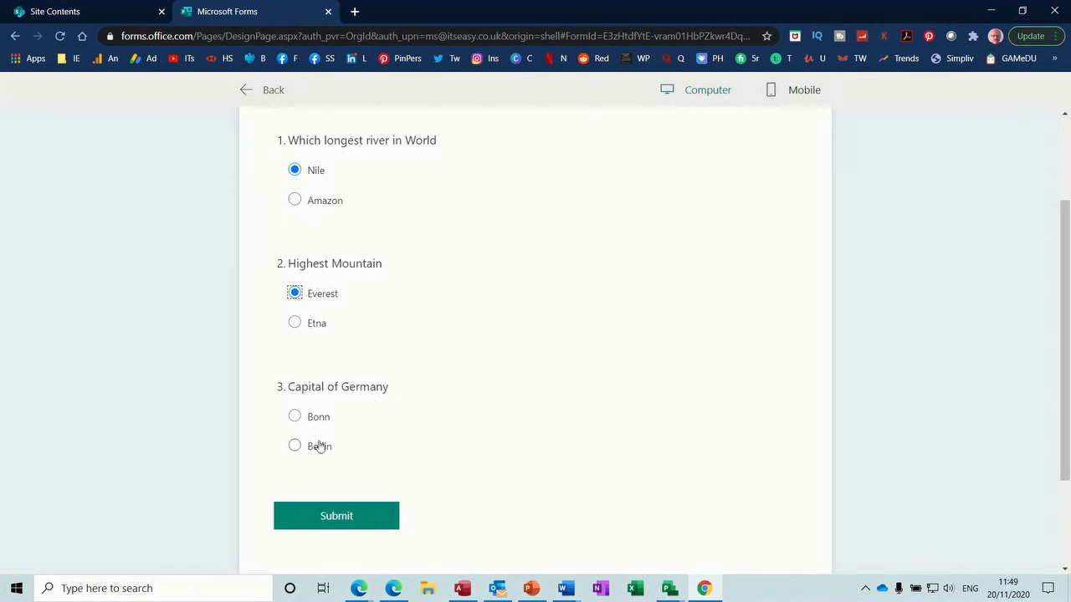
click(295, 445)
click(347, 518)
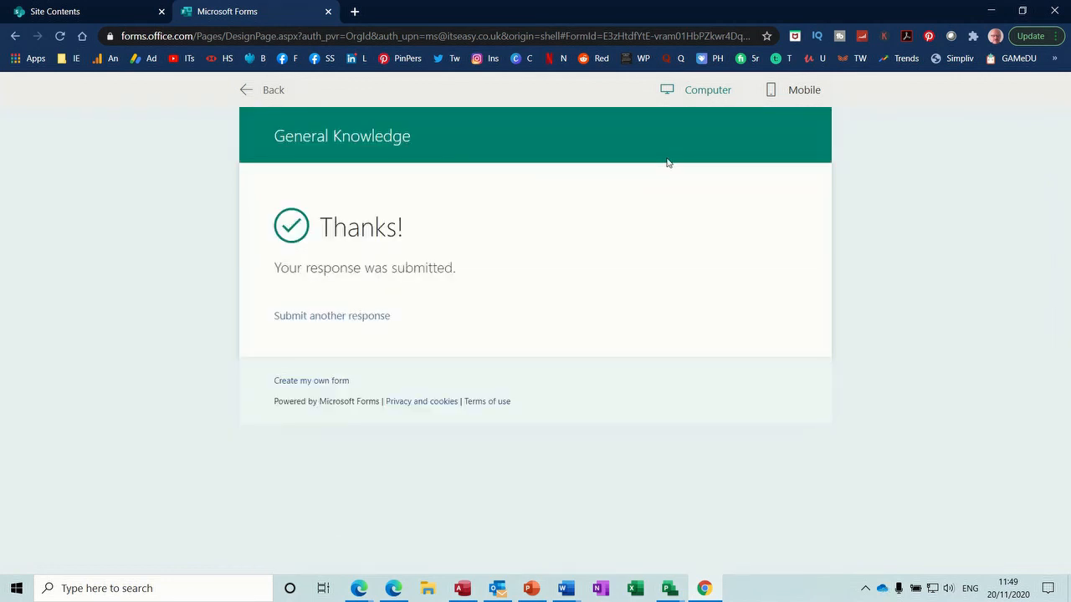
Step: Return to the form's design view and switch over to SharePoint
click(245, 91)
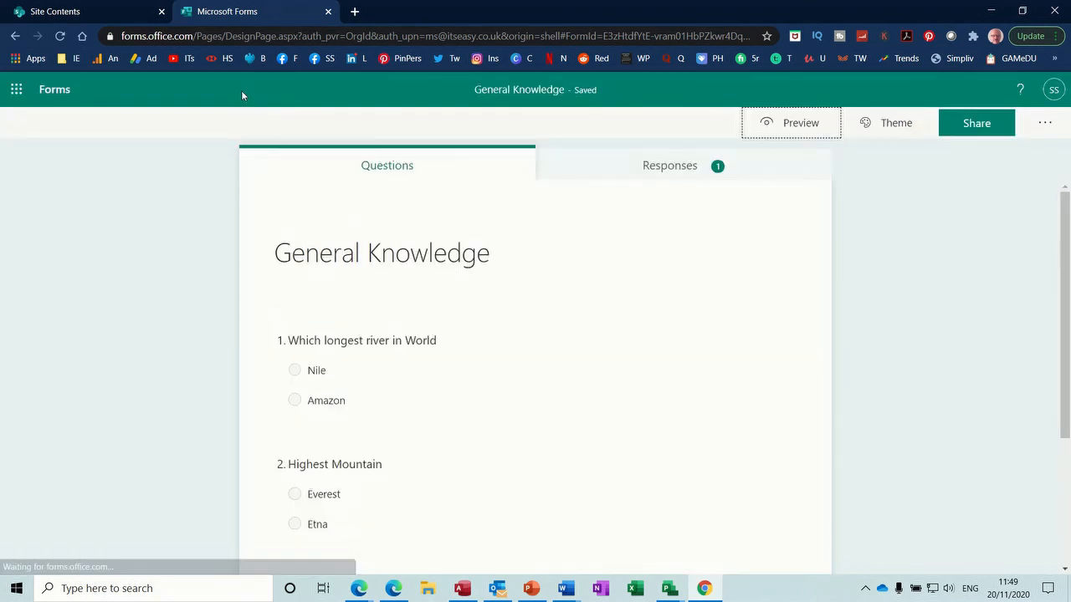
click(16, 92)
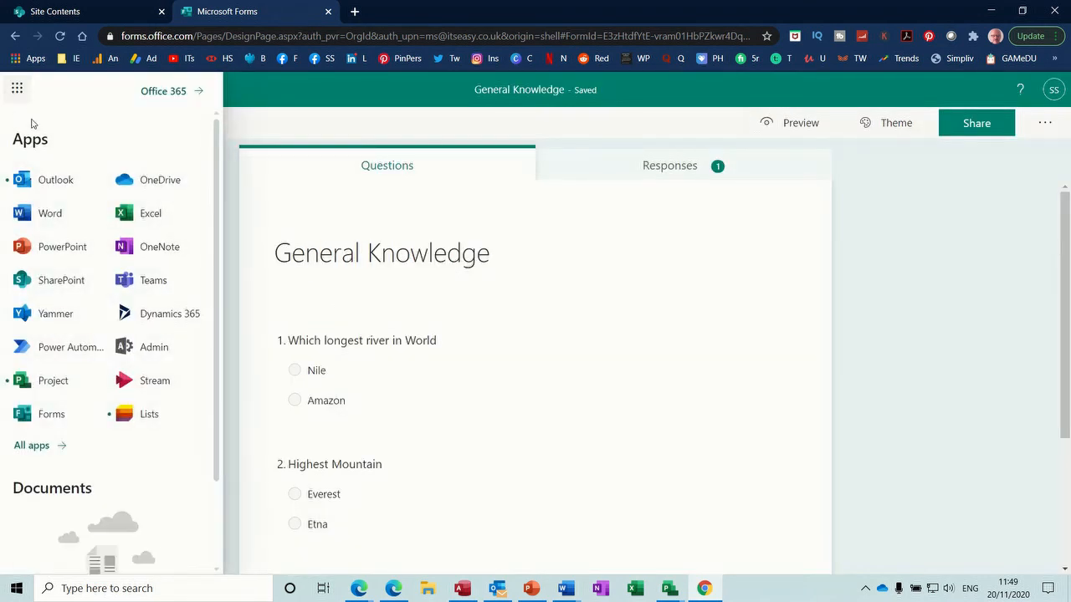
click(52, 281)
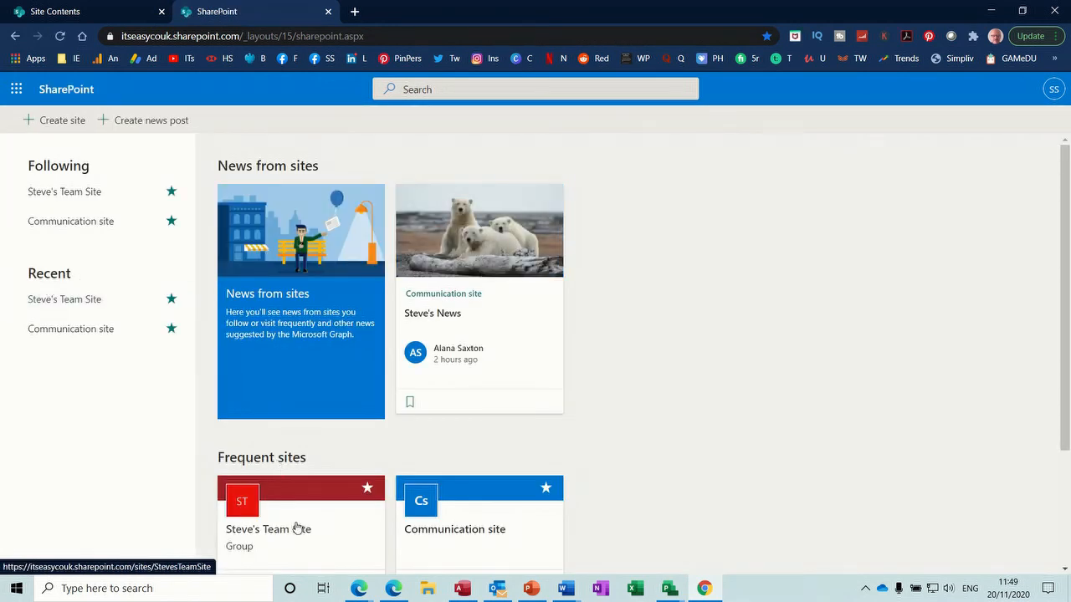
Step: Open the General Knowledge Analysis list from the team site's Site contents to see the new item
click(297, 529)
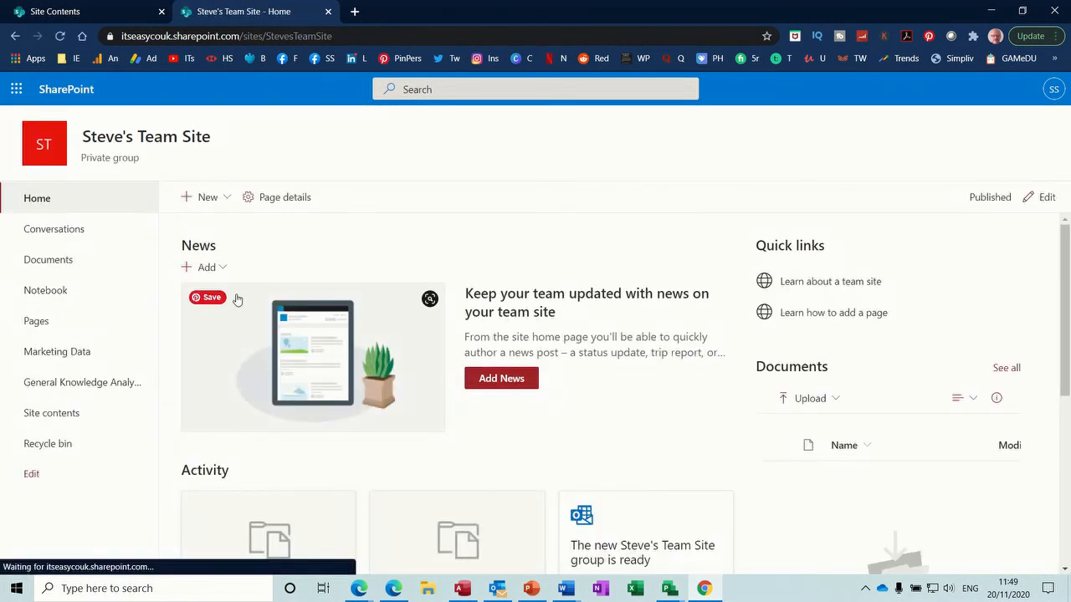
click(69, 416)
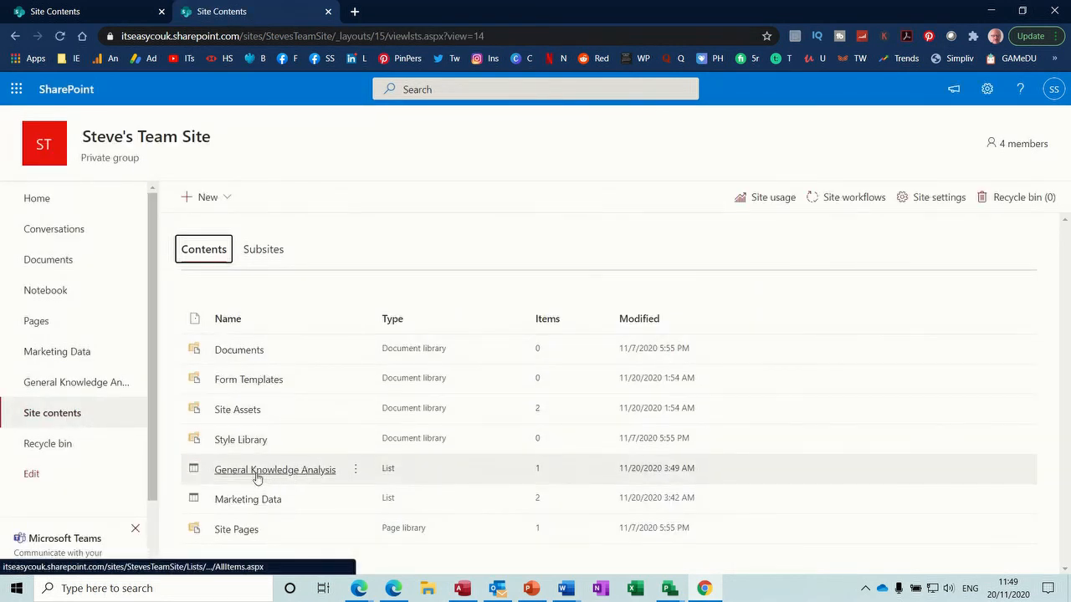
click(288, 472)
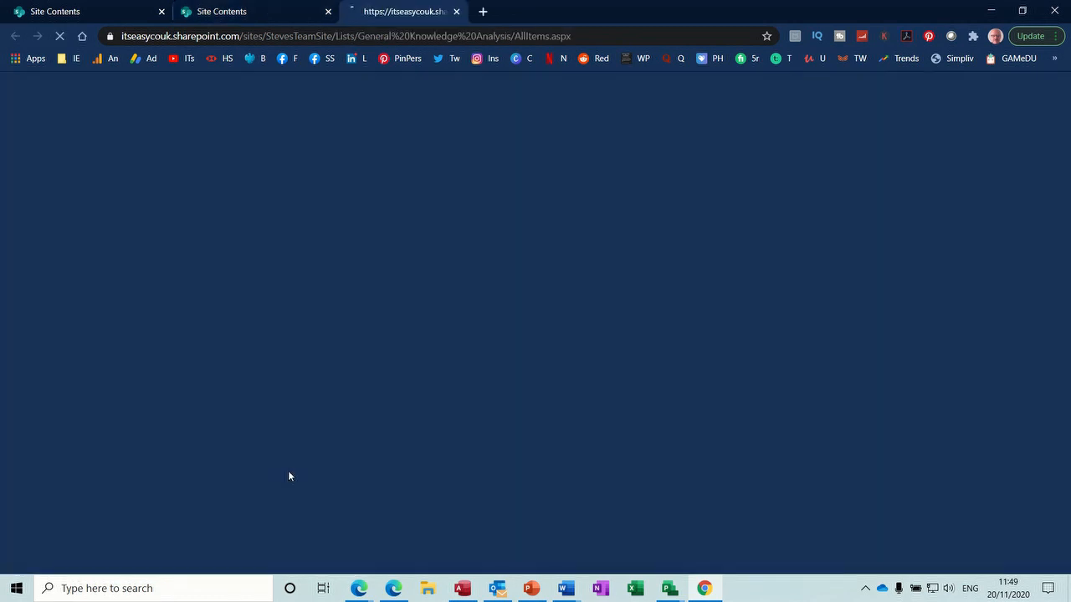